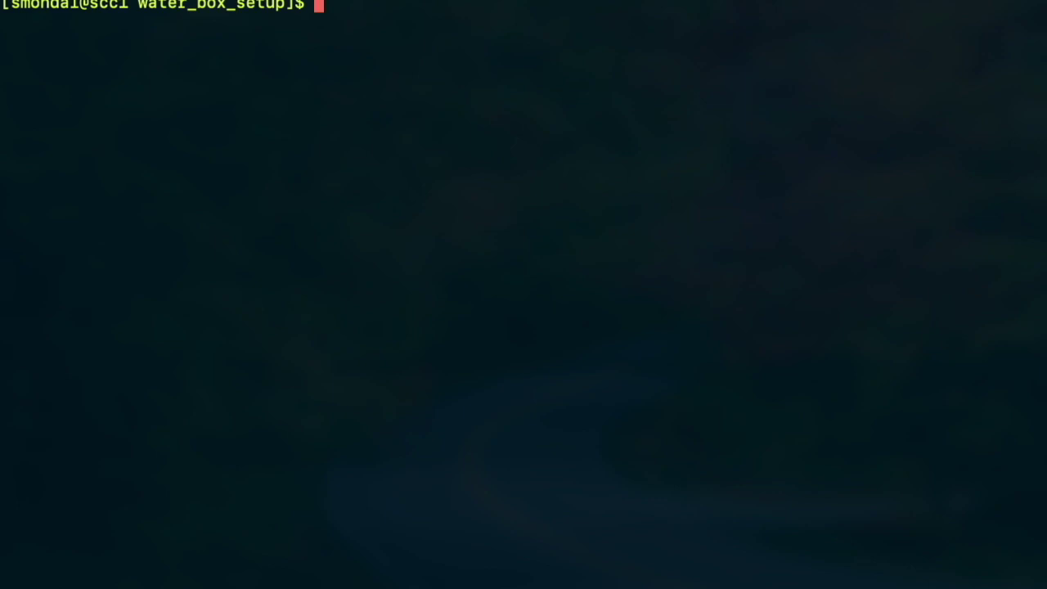
- List the water_box_setup folder and highlight the water_box.pdb and topol.top file names
{"action": "type", "text": "ls"}
{"action": "key", "text": "Return"}
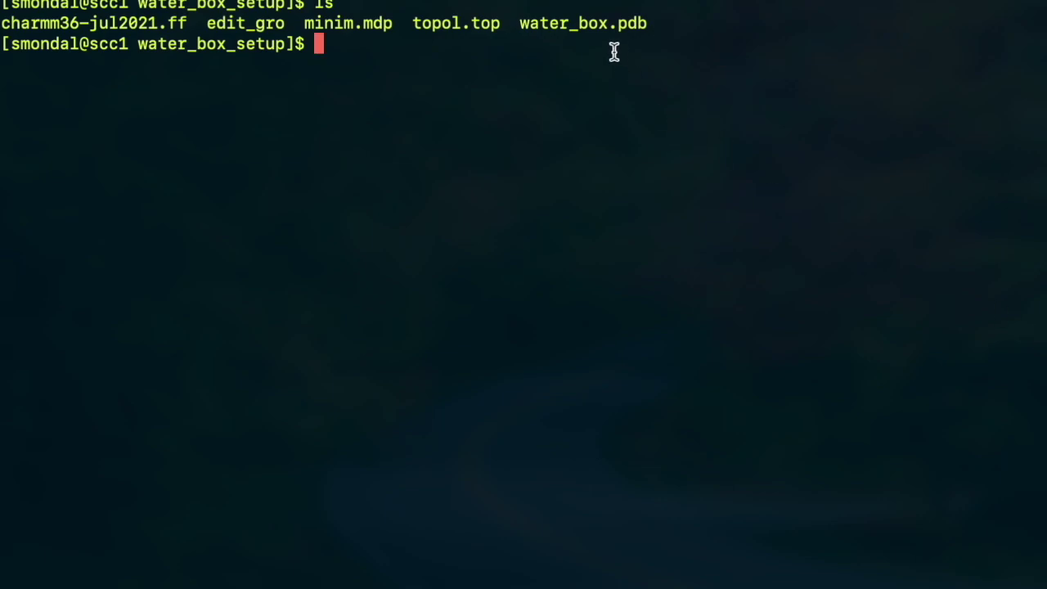
{"action": "left_click_drag", "start_coordinate": [520, 23], "coordinate": [654, 25]}
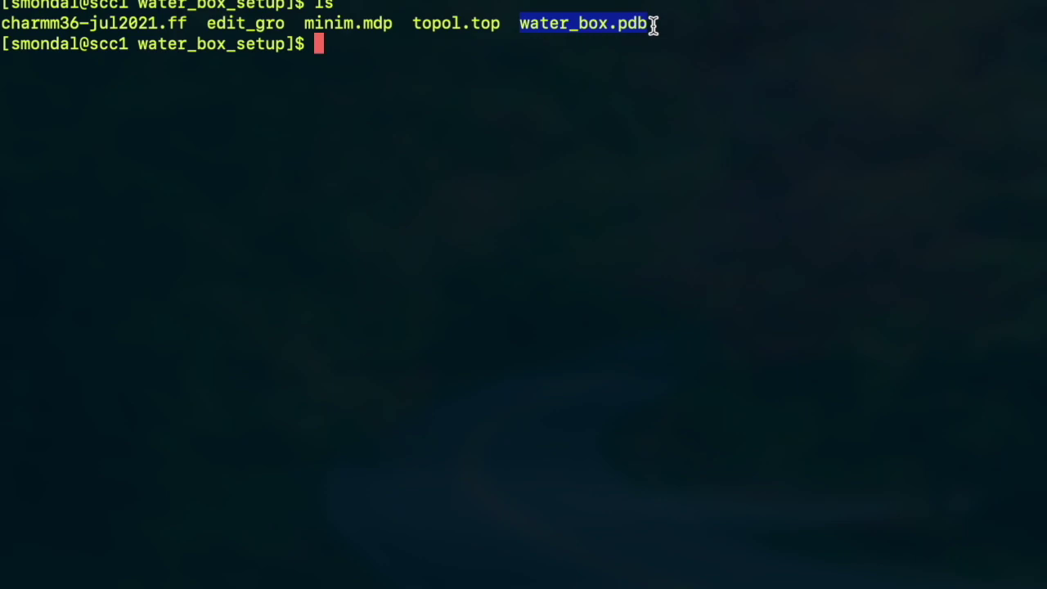
{"action": "left_click_drag", "start_coordinate": [412, 24], "coordinate": [497, 28]}
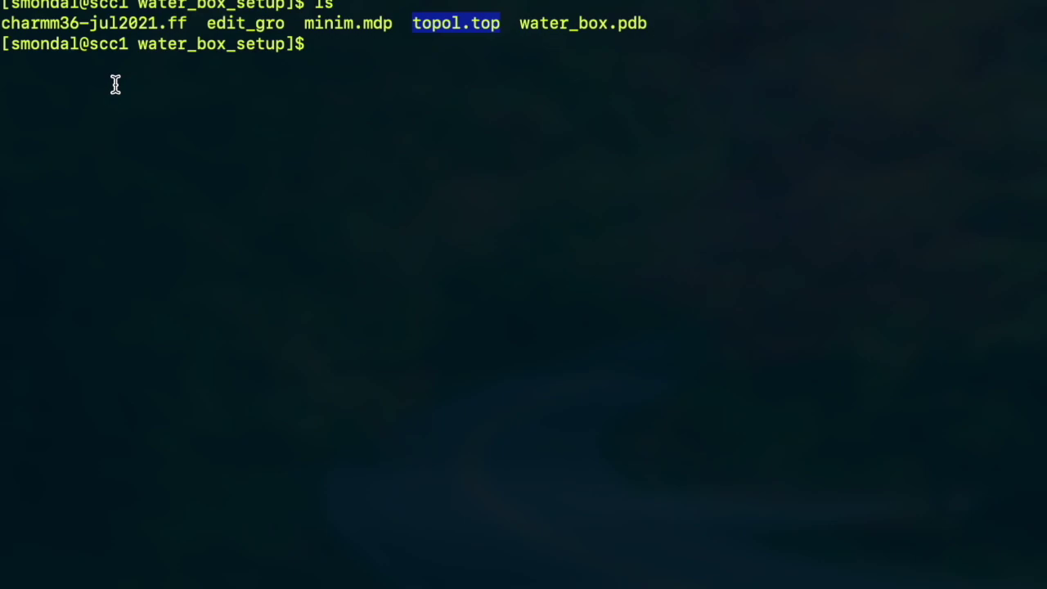
{"action": "type", "text": "cd "}
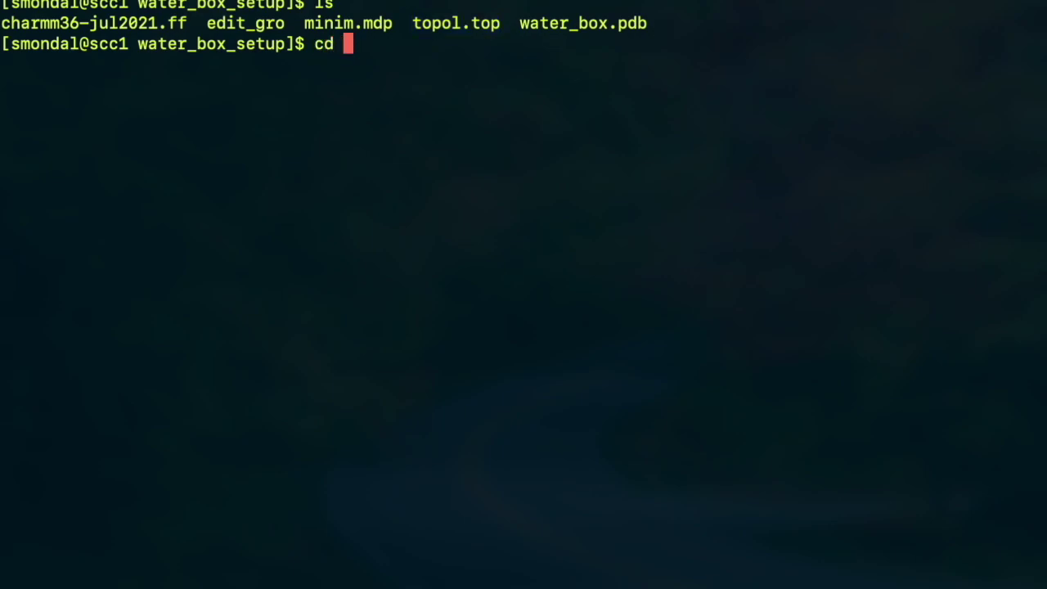
{"action": "type", "text": "ch"}
- Enter charmm36-jul2021.ff and list its files, including tip3p.itp and forcefield.itp
{"action": "key", "text": "Tab"}
{"action": "key", "text": "Return"}
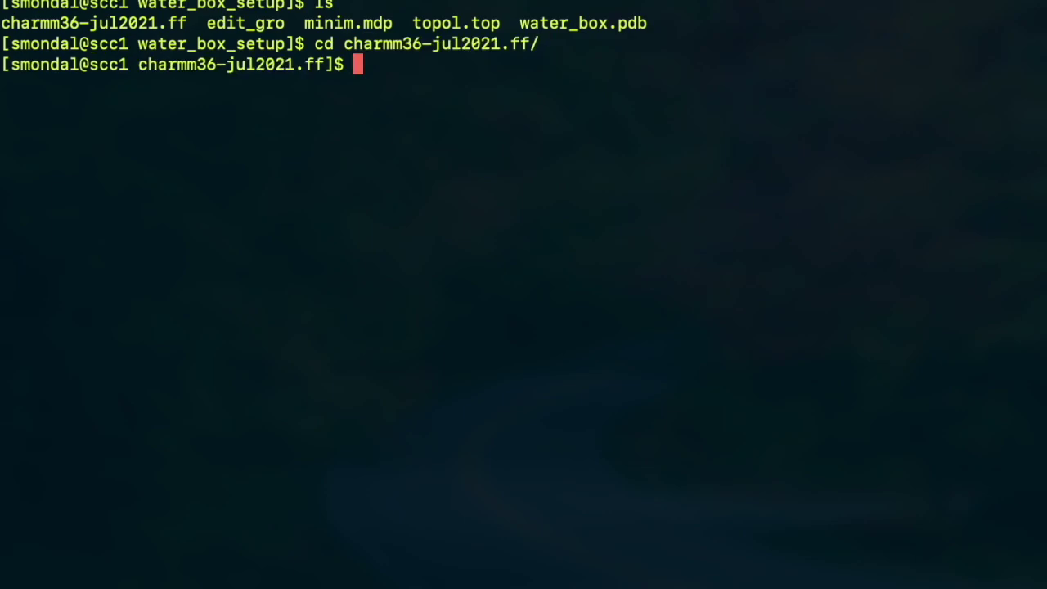
{"action": "type", "text": "ls"}
{"action": "key", "text": "Return"}
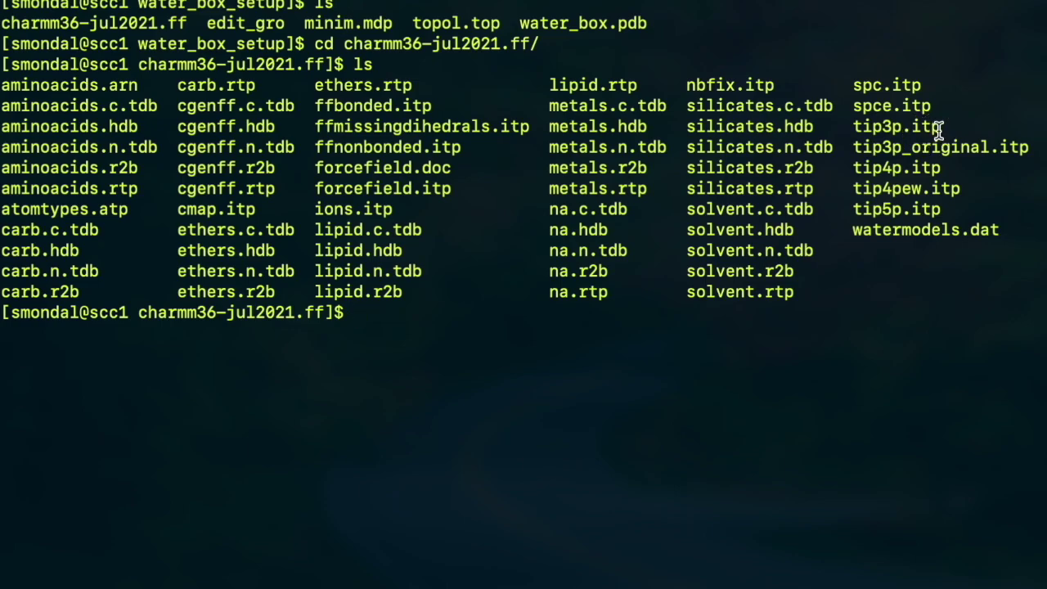
- Return up to the water_box_setup folder with cd .. and start opening topol.top
{"action": "type", "text": "cd .."}
{"action": "key", "text": "Return"}
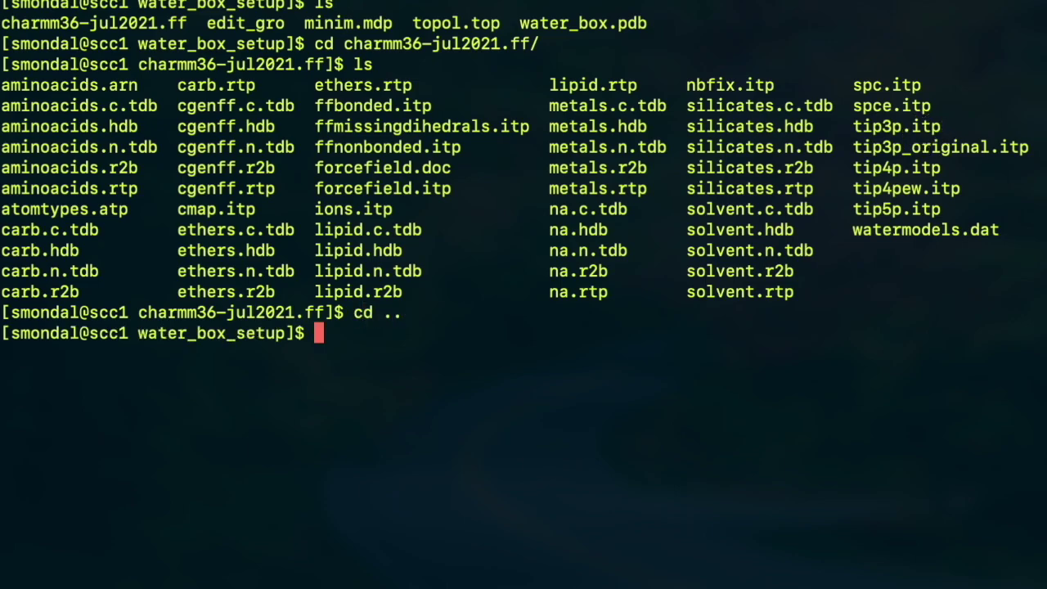
{"action": "type", "text": "vim topol.top"}
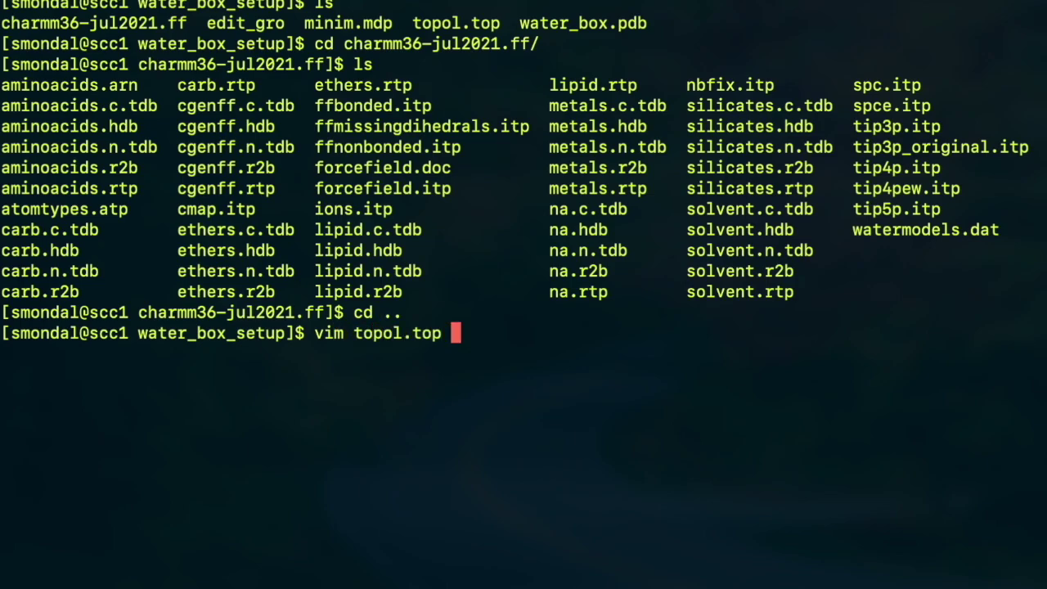
{"action": "key", "text": "Return"}
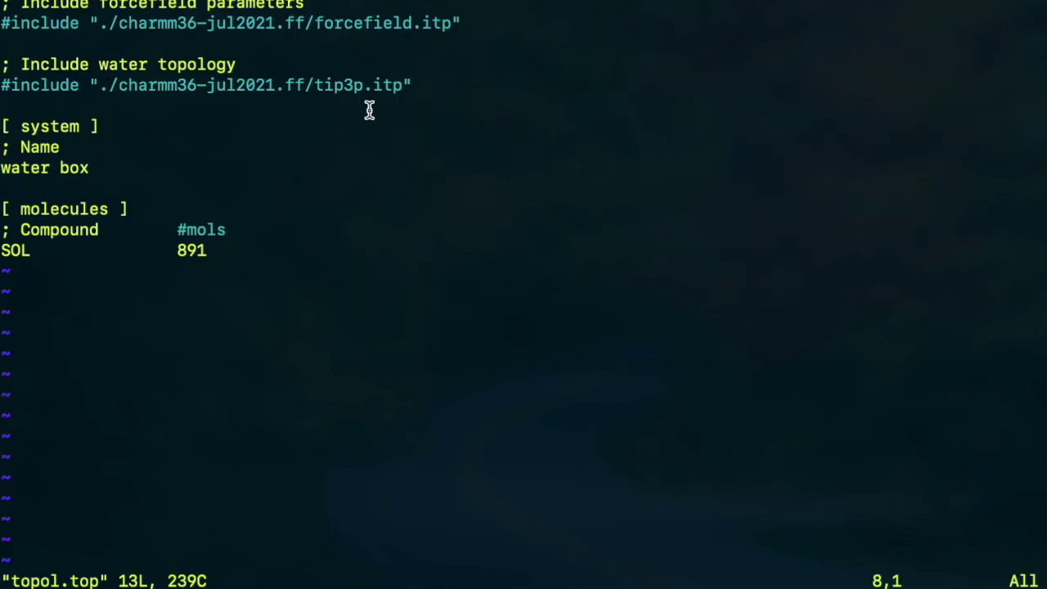
{"action": "left_click", "coordinate": [418, 87]}
{"action": "left_click", "coordinate": [311, 76]}
{"action": "left_click", "coordinate": [18, 251]}
{"action": "type", "text": ":q"}
{"action": "key", "text": "Return"}
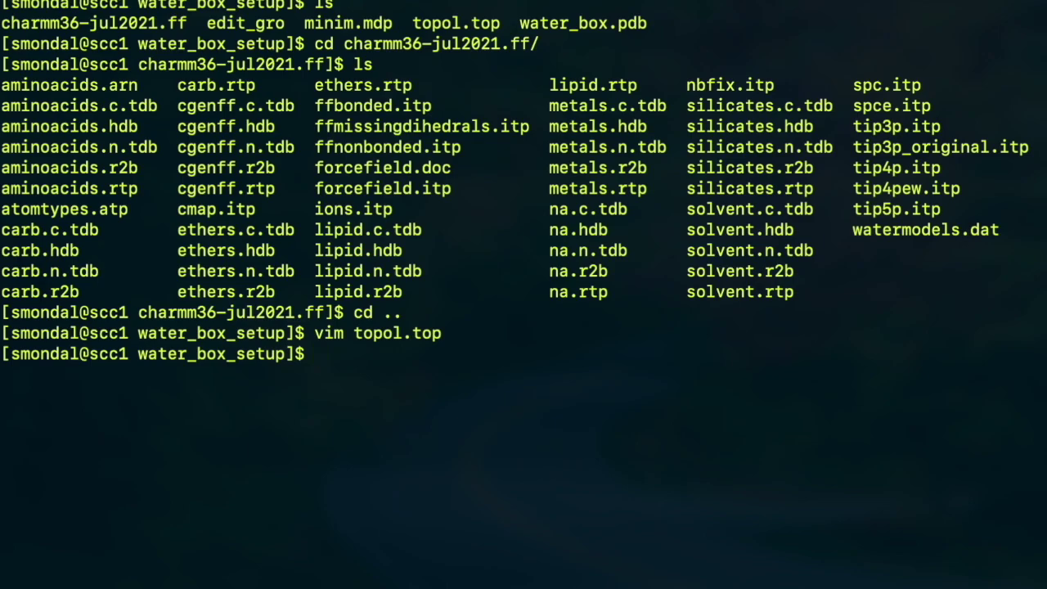
- Show a detailed file listing with lt and highlight the water_box.pdb entry
{"action": "type", "text": "lt"}
{"action": "key", "text": "Return"}
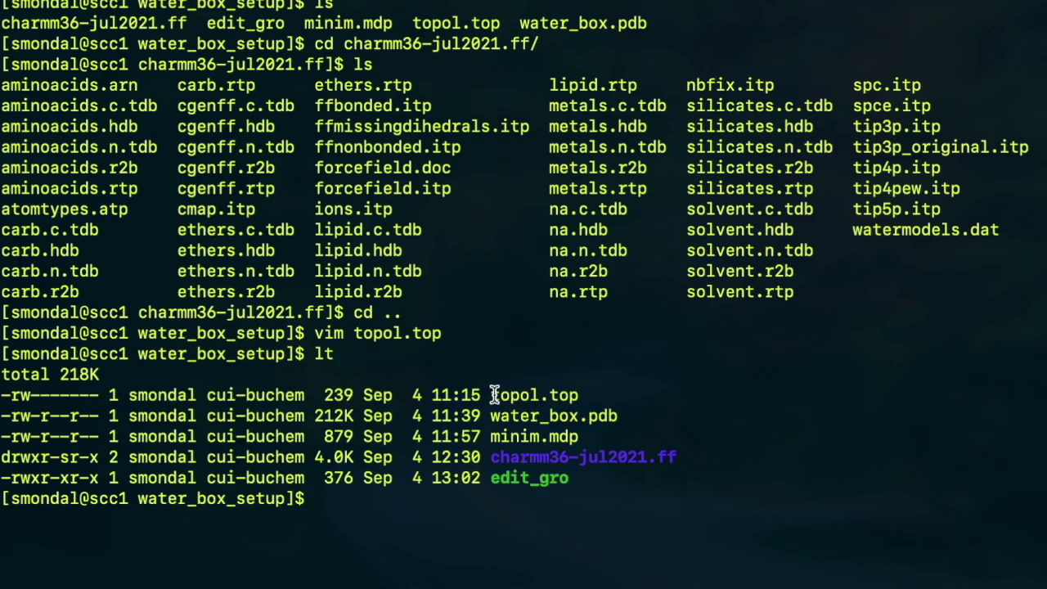
{"action": "left_click", "coordinate": [512, 415]}
{"action": "left_click_drag", "start_coordinate": [512, 415], "coordinate": [618, 416]}
- View the HETATM water records of water_box.pdb in vim, then quit
{"action": "type", "text": "vim wa"}
{"action": "key", "text": "Tab"}
{"action": "key", "text": "Return"}
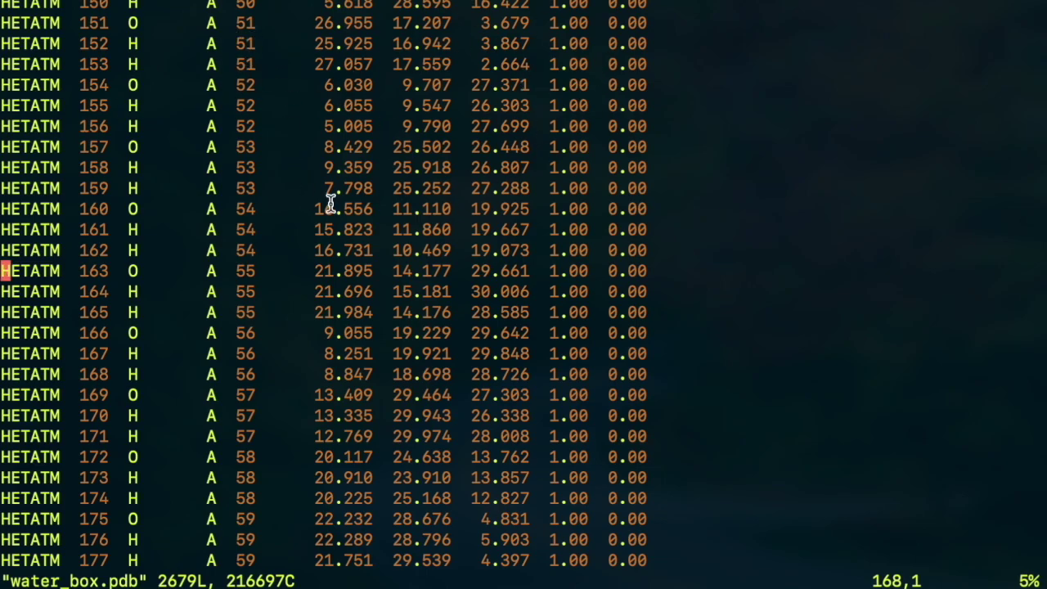
{"action": "type", "text": ":q"}
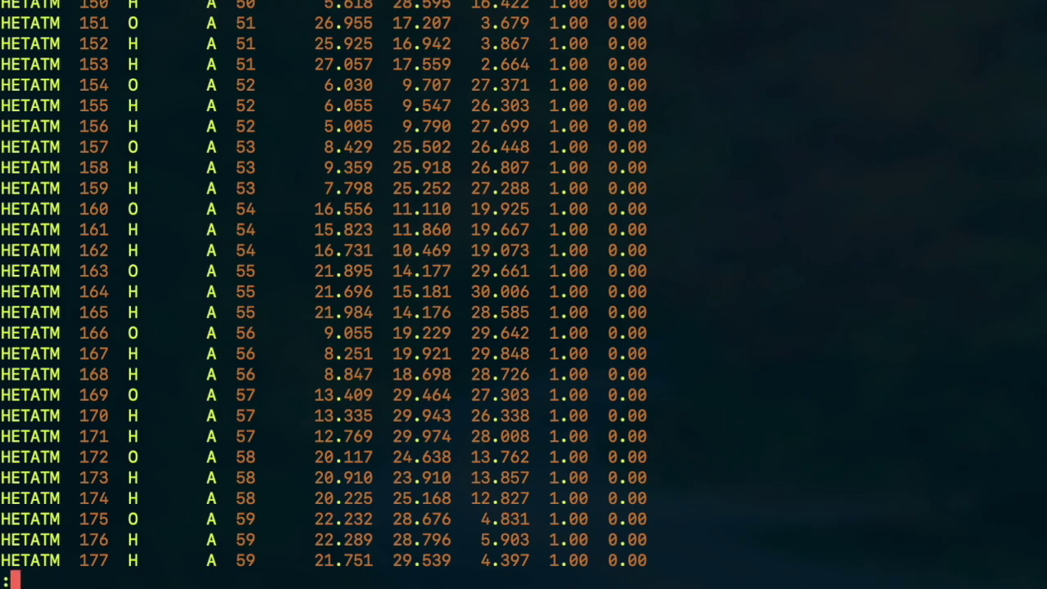
{"action": "key", "text": "Return"}
- Convert water_box.pdb to water_box.gro with gmx_mpi editconf (2673 atoms), then list the folder
{"action": "type", "text": "gmx_m"}
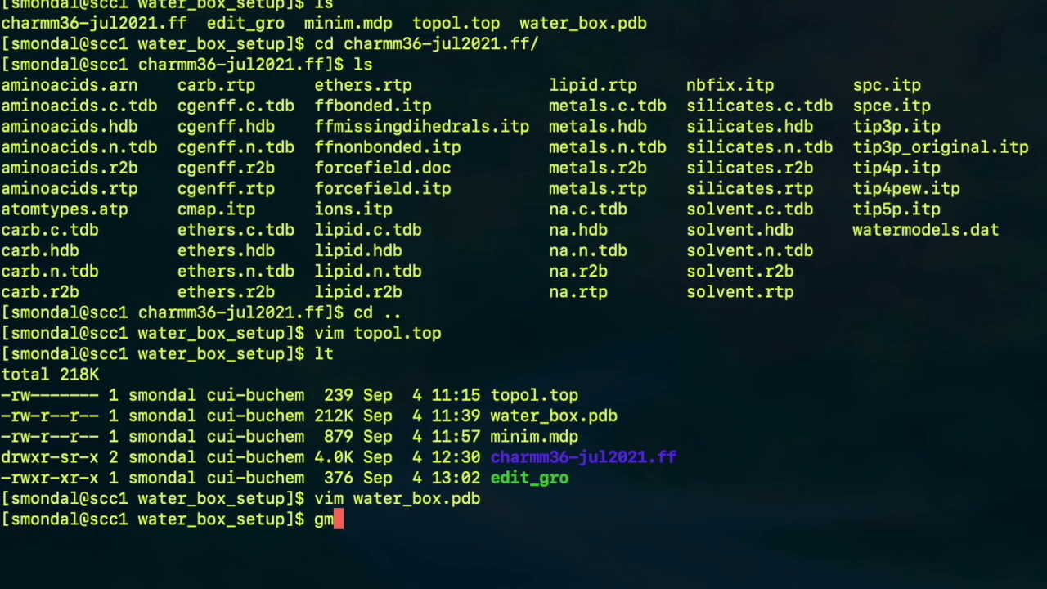
{"action": "type", "text": "pi "}
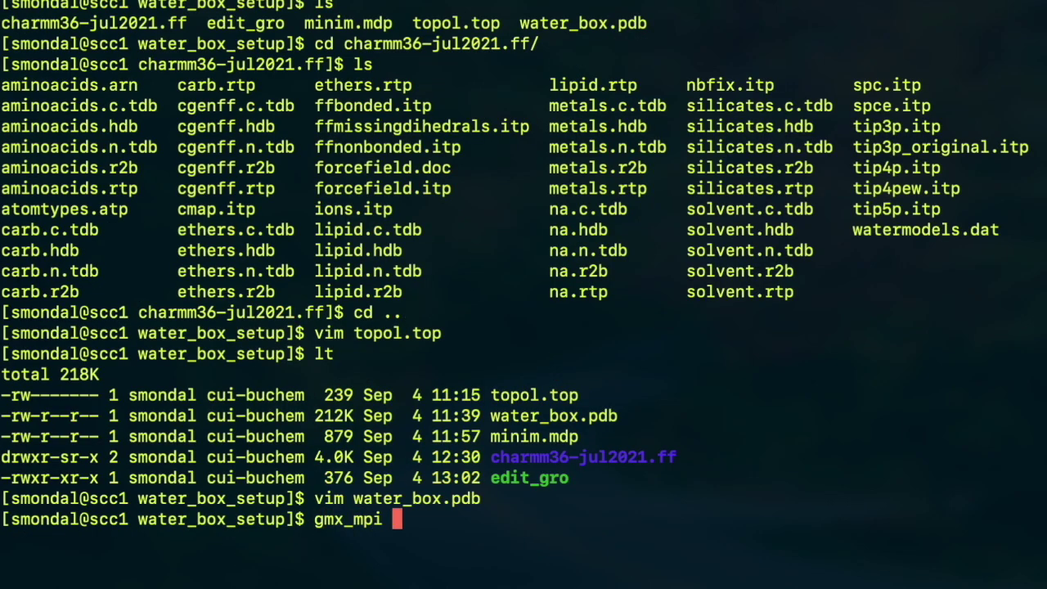
{"action": "type", "text": "editc"}
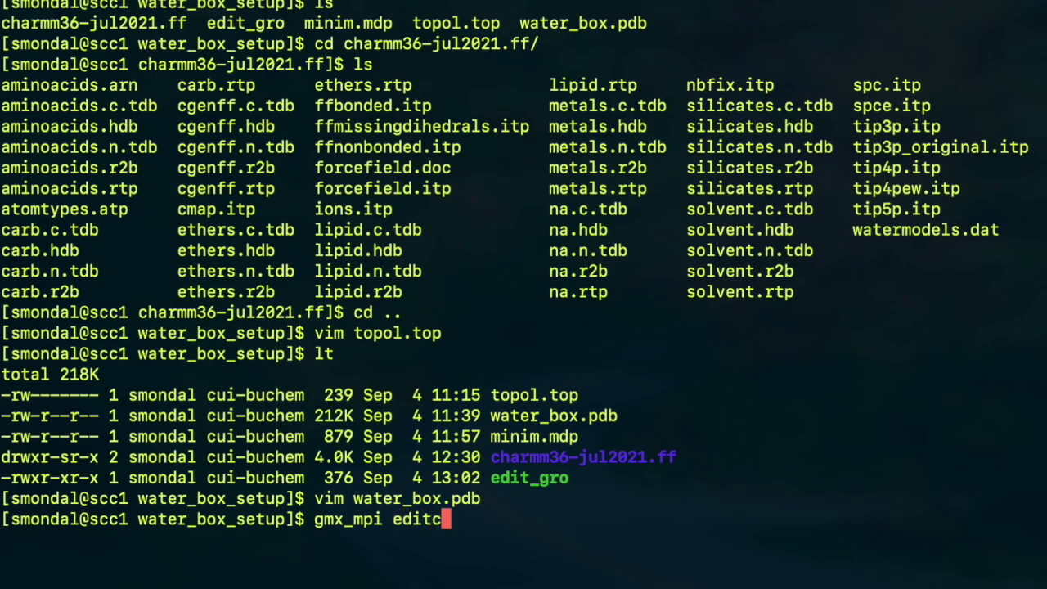
{"action": "type", "text": "onf -"}
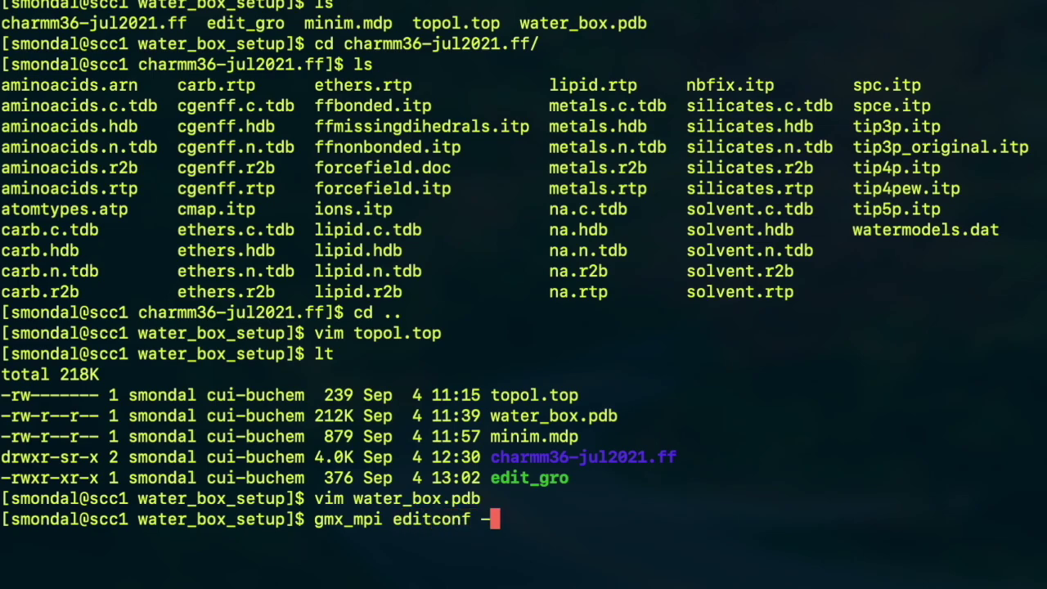
{"action": "type", "text": "f w"}
{"action": "key", "text": "Tab"}
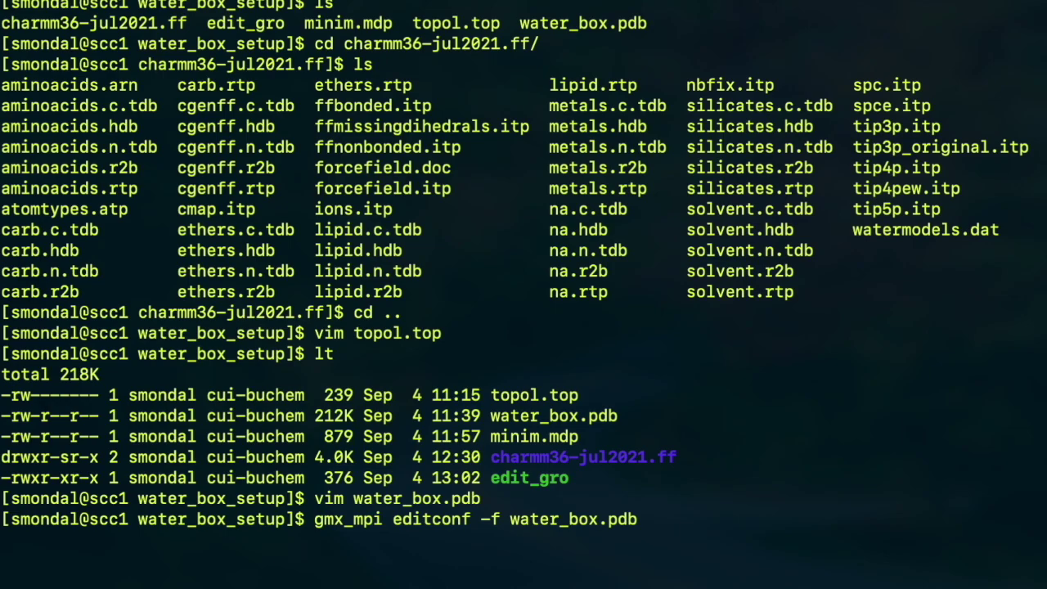
{"action": "type", "text": "-o "}
{"action": "type", "text": "w"}
{"action": "key", "text": "Tab"}
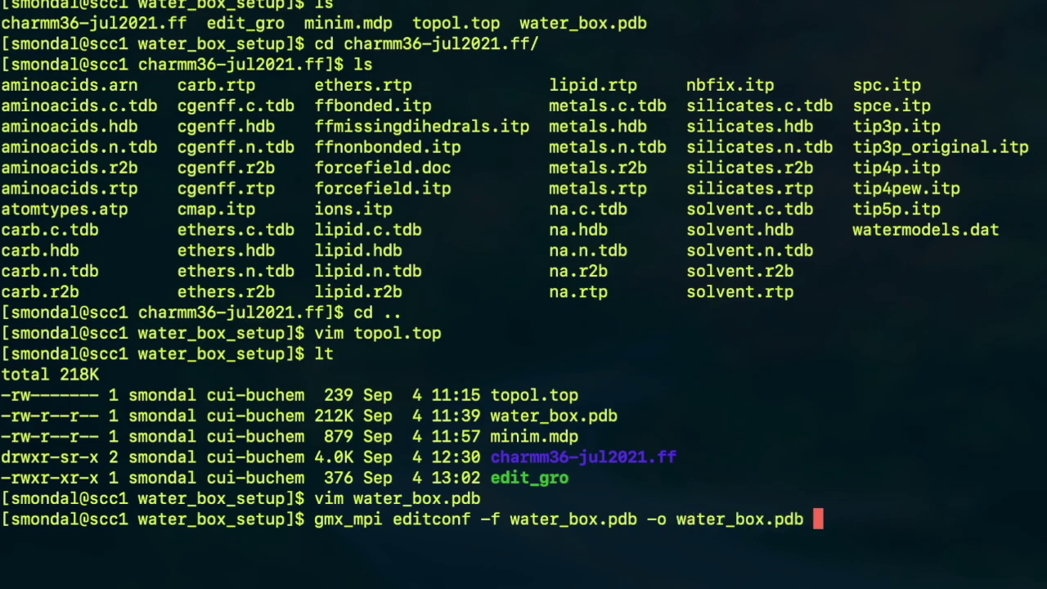
{"action": "key", "text": "BackSpace"}
{"action": "key", "text": "BackSpace"}
{"action": "key", "text": "BackSpace"}
{"action": "key", "text": "BackSpace"}
{"action": "type", "text": "gro"}
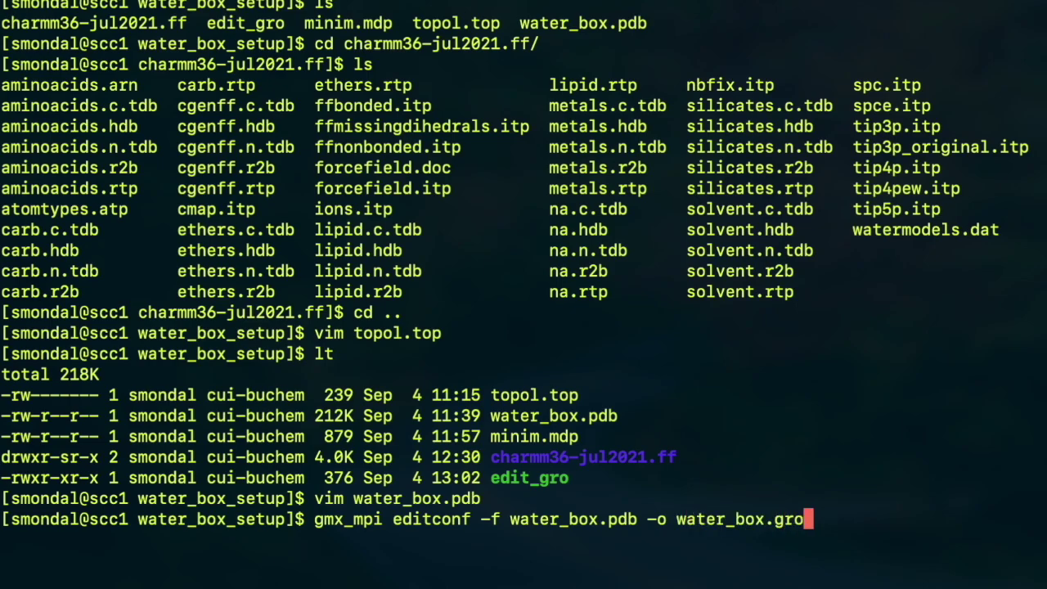
{"action": "key", "text": "Return"}
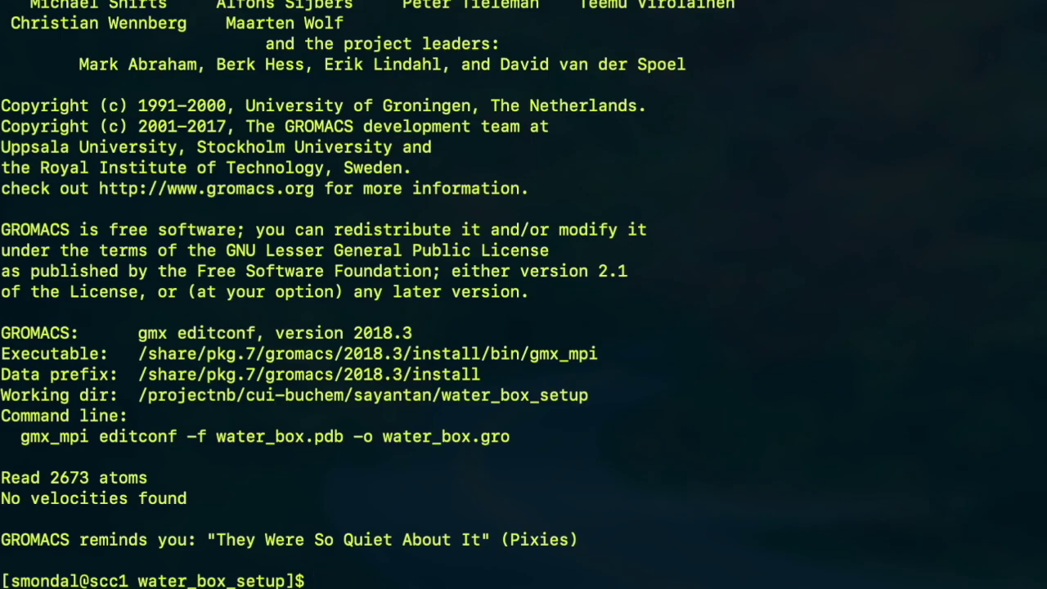
{"action": "type", "text": "lt"}
{"action": "key", "text": "Return"}
- Open water_box.gro in vi and inspect atom 1's blank residue name and O atom name
{"action": "type", "text": "vi water_box.gro"}
{"action": "key", "text": "Return"}
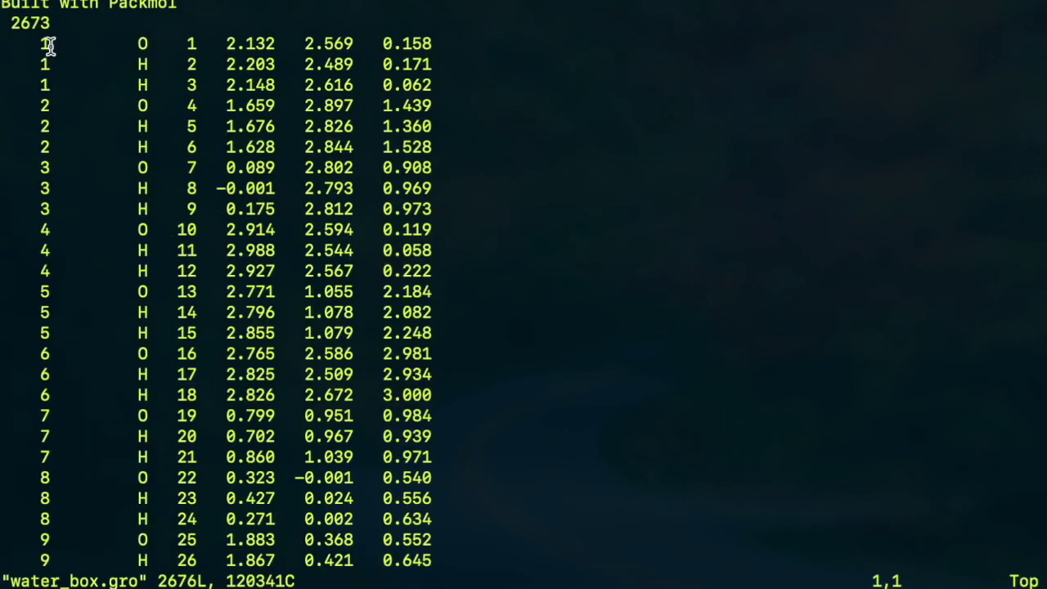
{"action": "left_click", "coordinate": [51, 45]}
{"action": "left_click", "coordinate": [63, 44]}
{"action": "left_click", "coordinate": [82, 45]}
{"action": "left_click", "coordinate": [89, 45]}
{"action": "left_click", "coordinate": [51, 44]}
{"action": "left_click", "coordinate": [73, 45]}
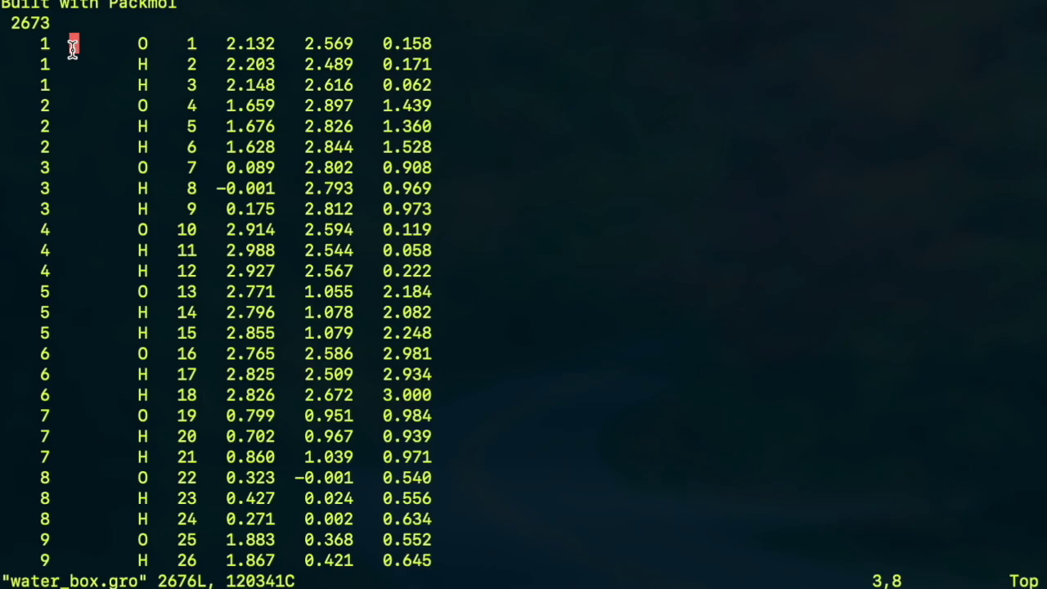
{"action": "left_click", "coordinate": [141, 41]}
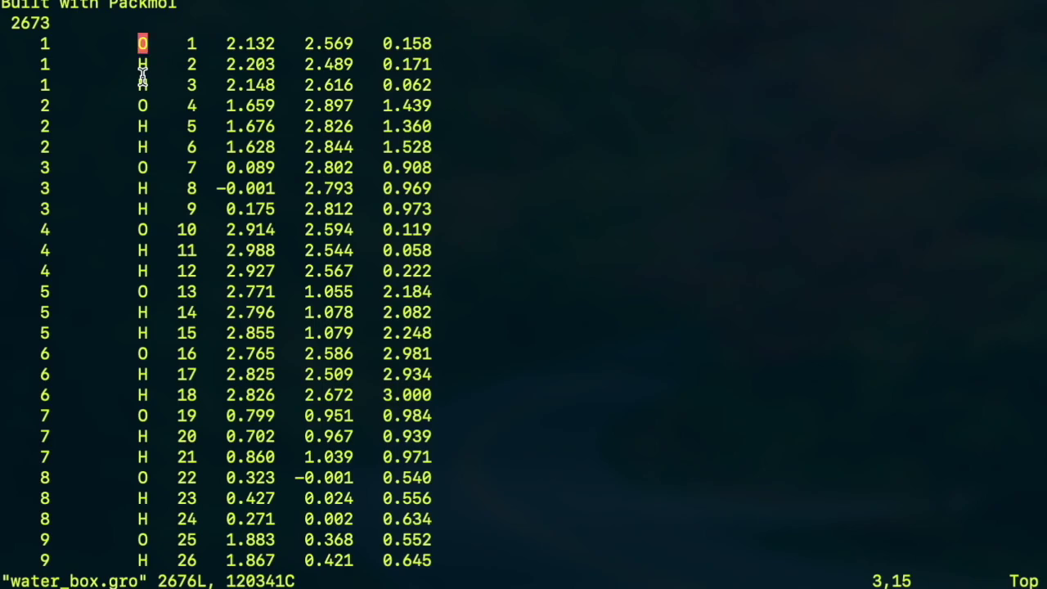
- Close water_box.gro and open charmm36-jul2021.ff/tip3p.itp in vim
{"action": "type", "text": ":q"}
{"action": "key", "text": "Return"}
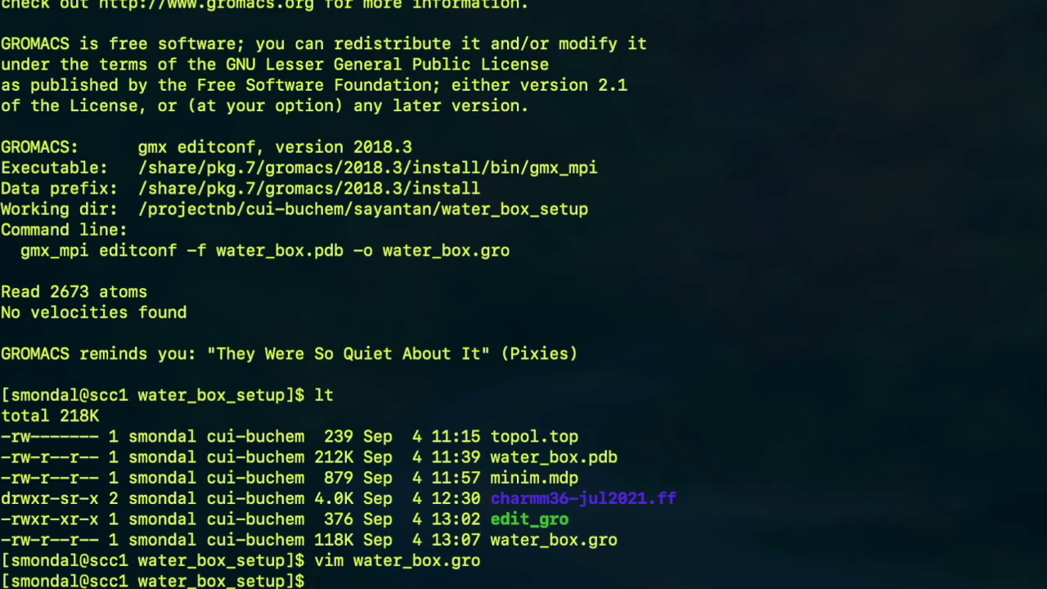
{"action": "type", "text": "vim ch"}
{"action": "key", "text": "Tab"}
{"action": "type", "text": "tip"}
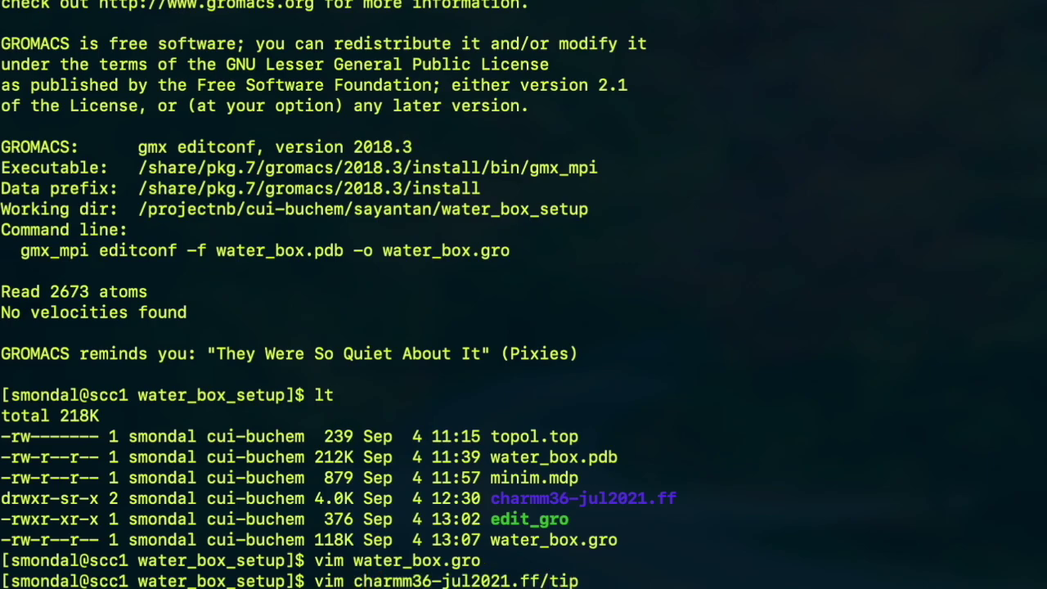
{"action": "type", "text": "3p."}
{"action": "key", "text": "Tab"}
{"action": "key", "text": "Return"}
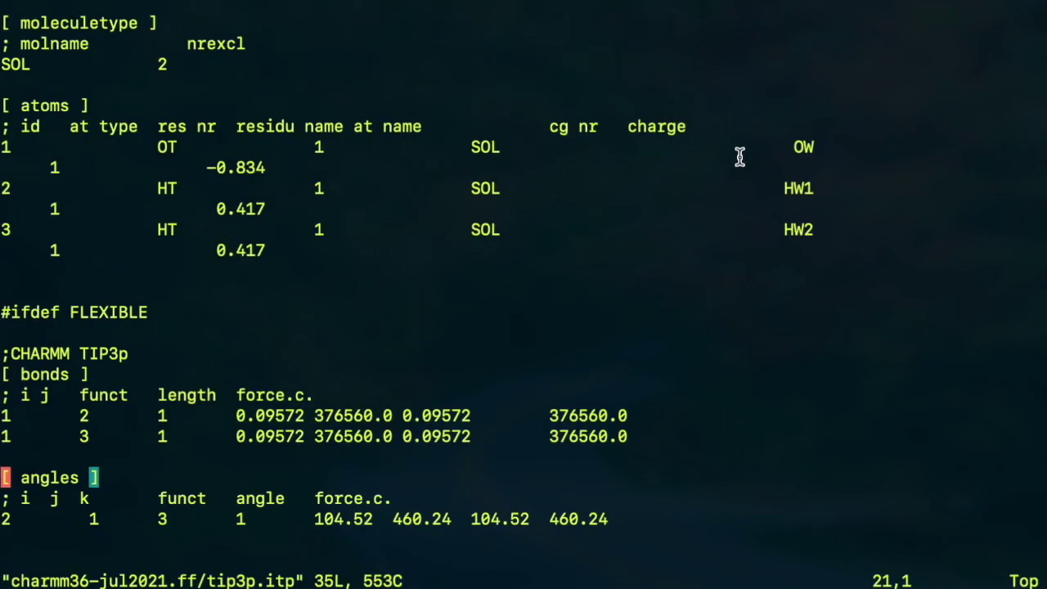
- Check the OW atom name in tip3p.itp and close the file
{"action": "left_click", "coordinate": [802, 147]}
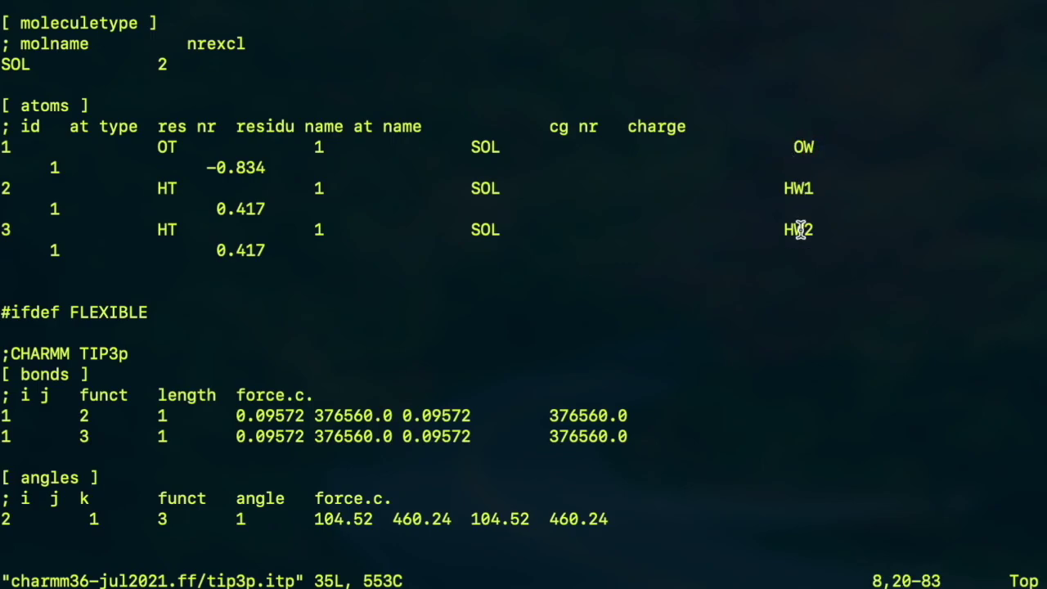
{"action": "type", "text": ":q"}
{"action": "key", "text": "Return"}
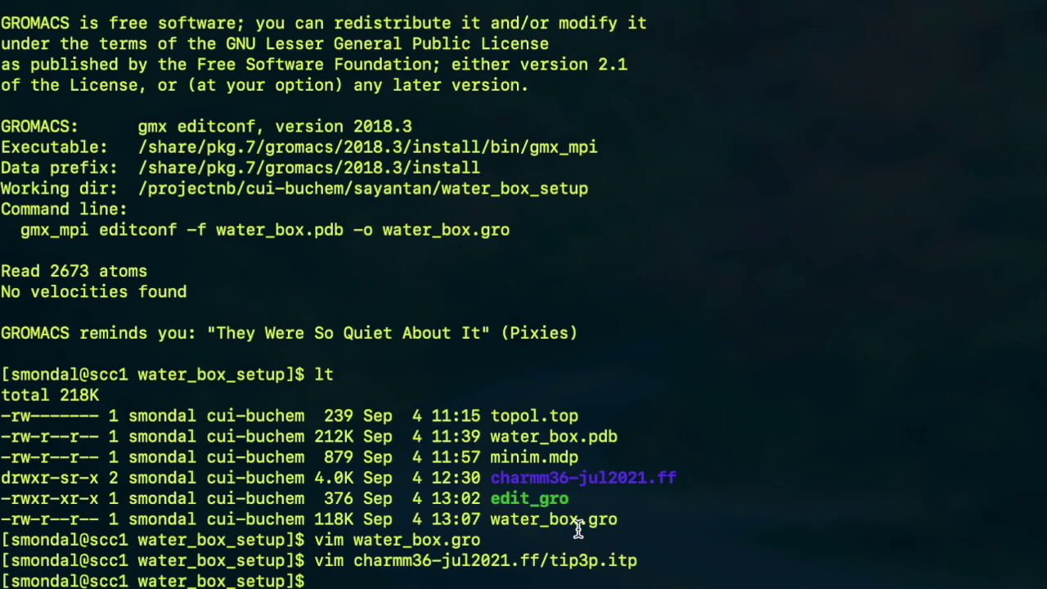
- Open the edit_gro script in vim and point out its system.gro output name
{"action": "type", "text": "vim ed"}
{"action": "key", "text": "Tab"}
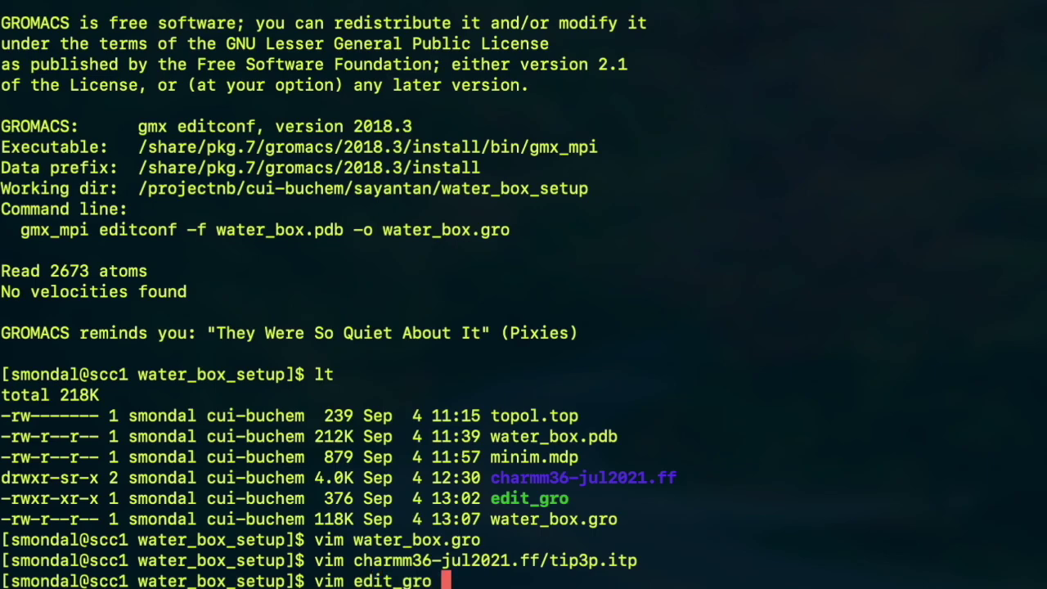
{"action": "key", "text": "Return"}
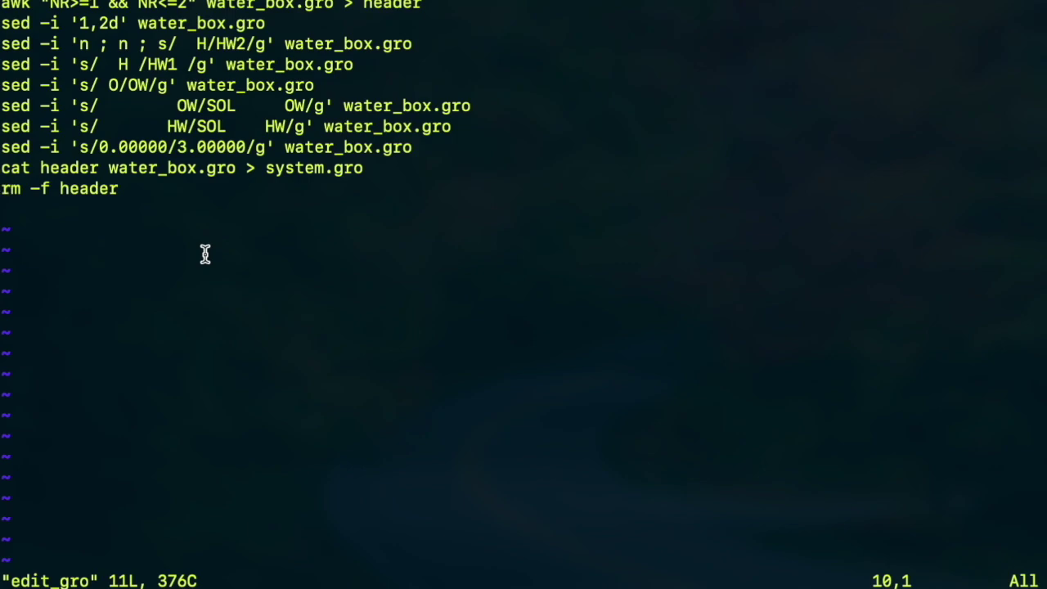
{"action": "left_click", "coordinate": [363, 161]}
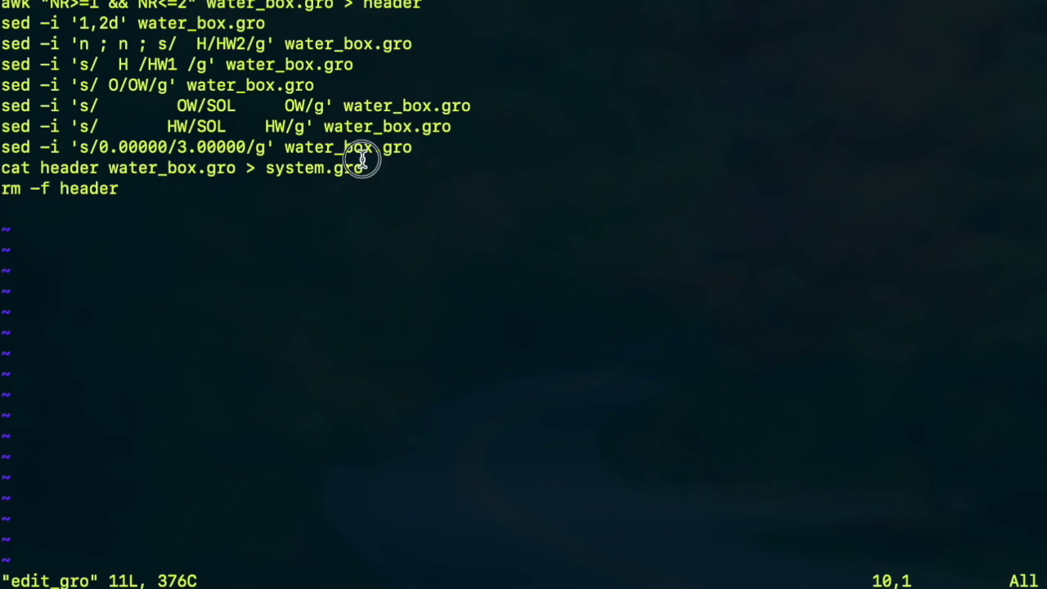
{"action": "left_click", "coordinate": [279, 166]}
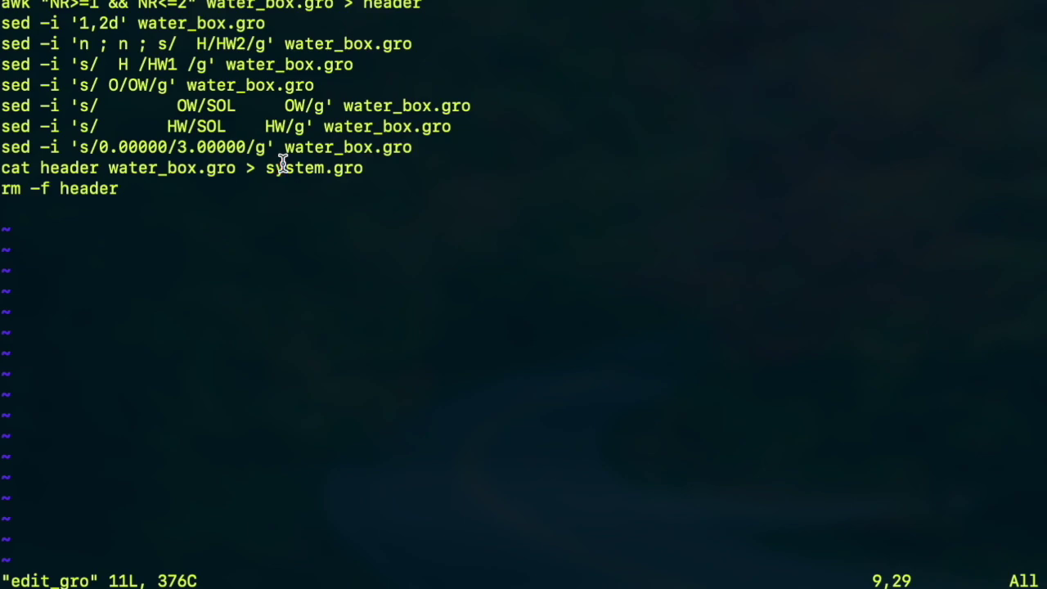
- Close edit_gro, run ./edit_gro, and list files to confirm system.gro was created
{"action": "type", "text": ":q"}
{"action": "key", "text": "Return"}
{"action": "type", "text": "./edi"}
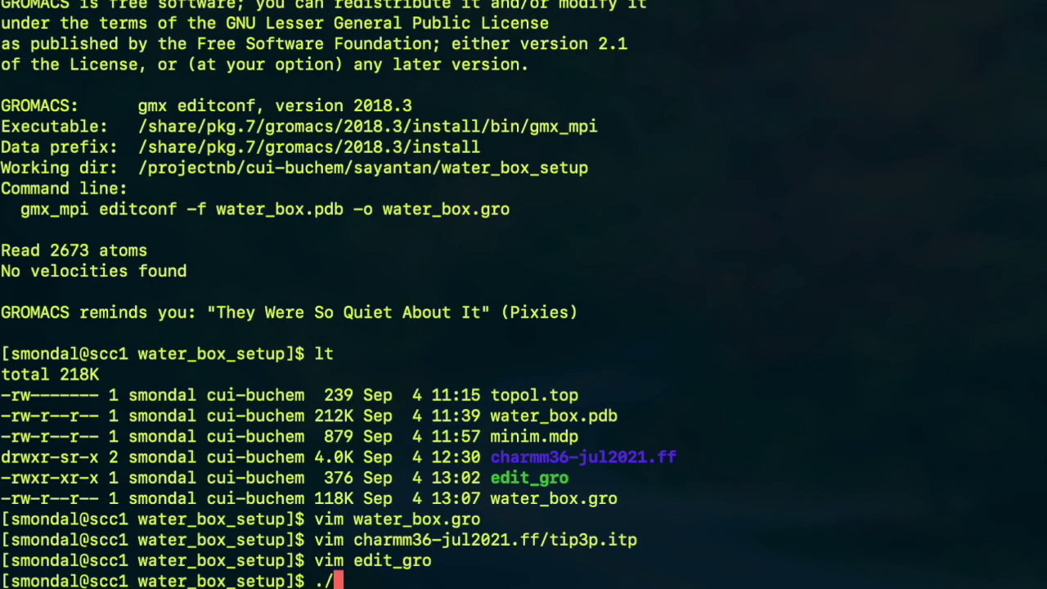
{"action": "key", "text": "Tab"}
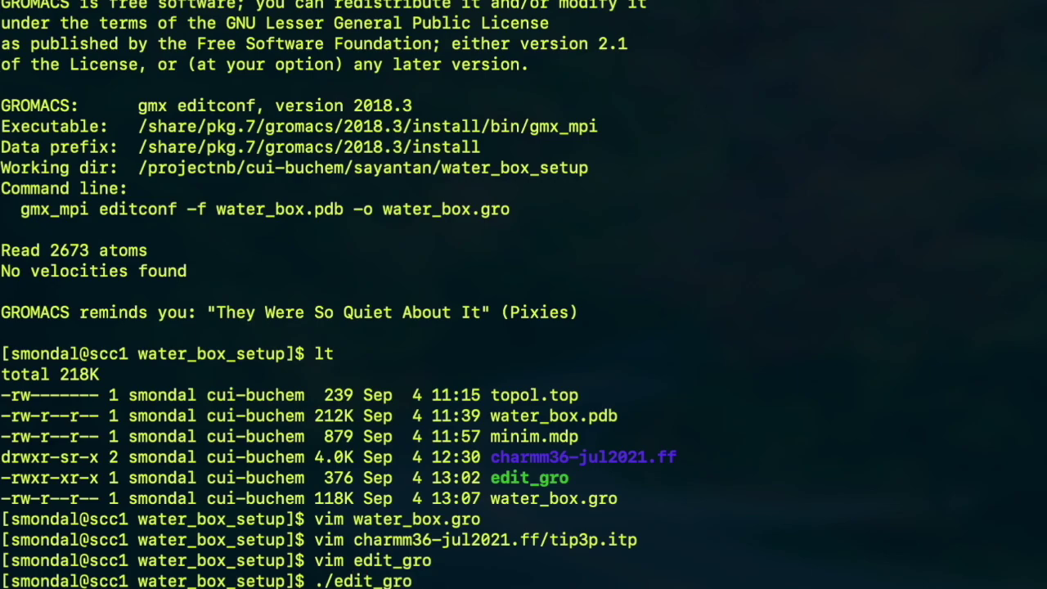
{"action": "key", "text": "Return"}
{"action": "type", "text": "lt"}
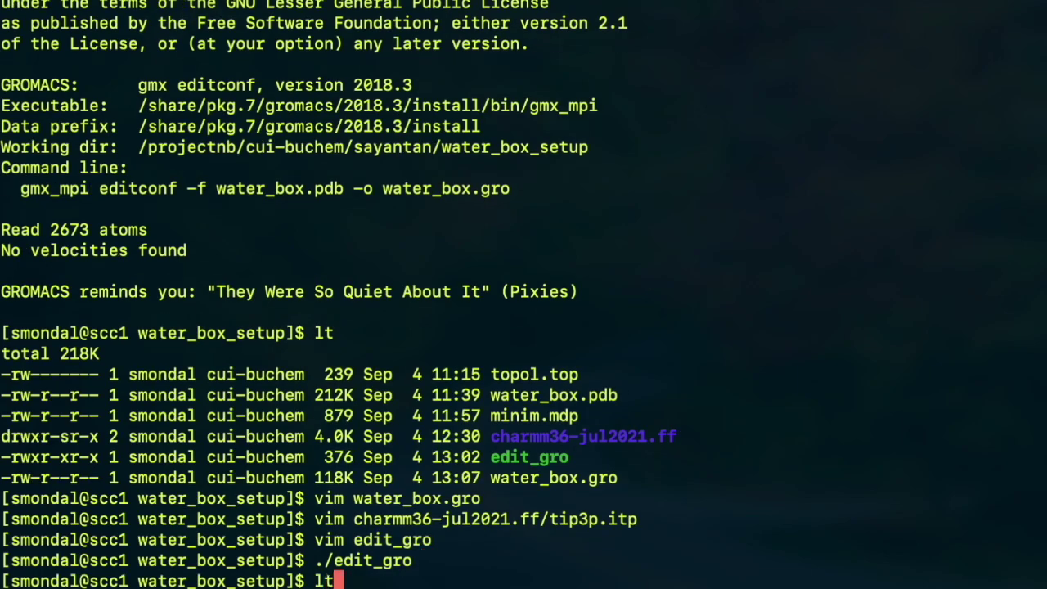
{"action": "key", "text": "Return"}
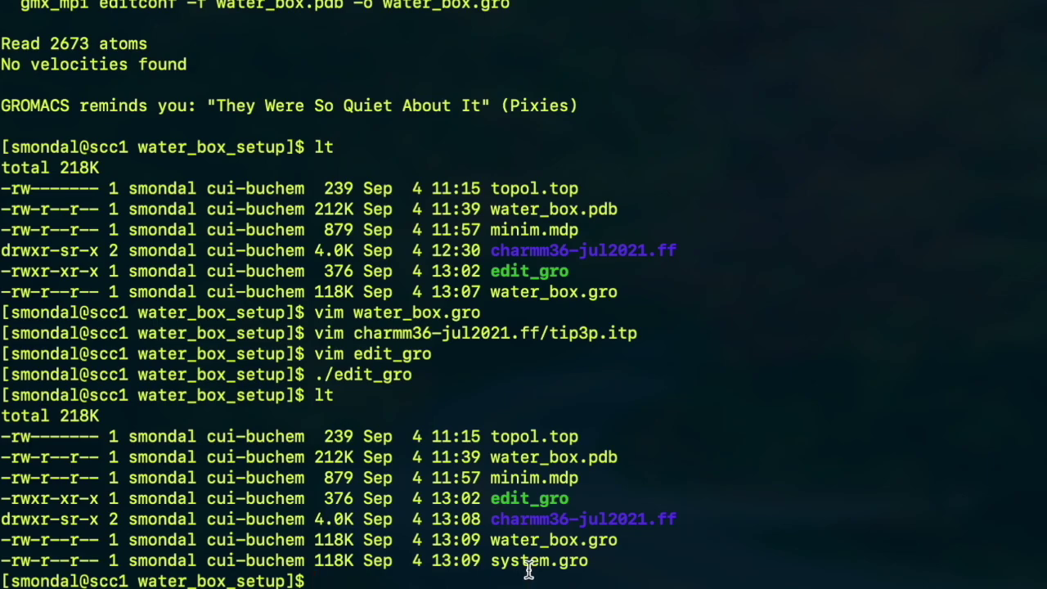
- Open system.gro in vim and check the 558SOL residue label
{"action": "type", "text": "vim system.gro"}
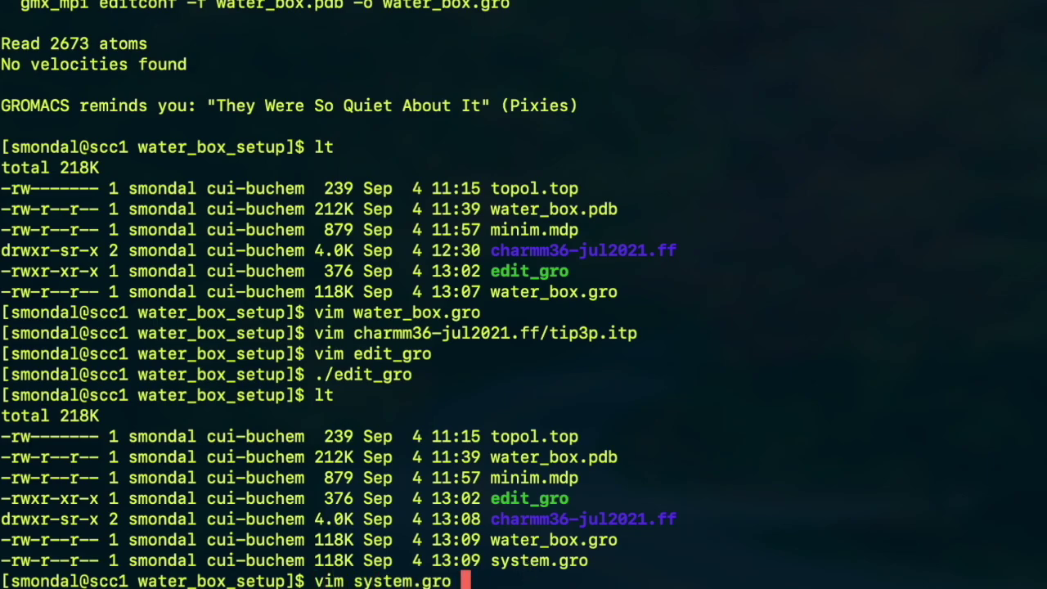
{"action": "key", "text": "Return"}
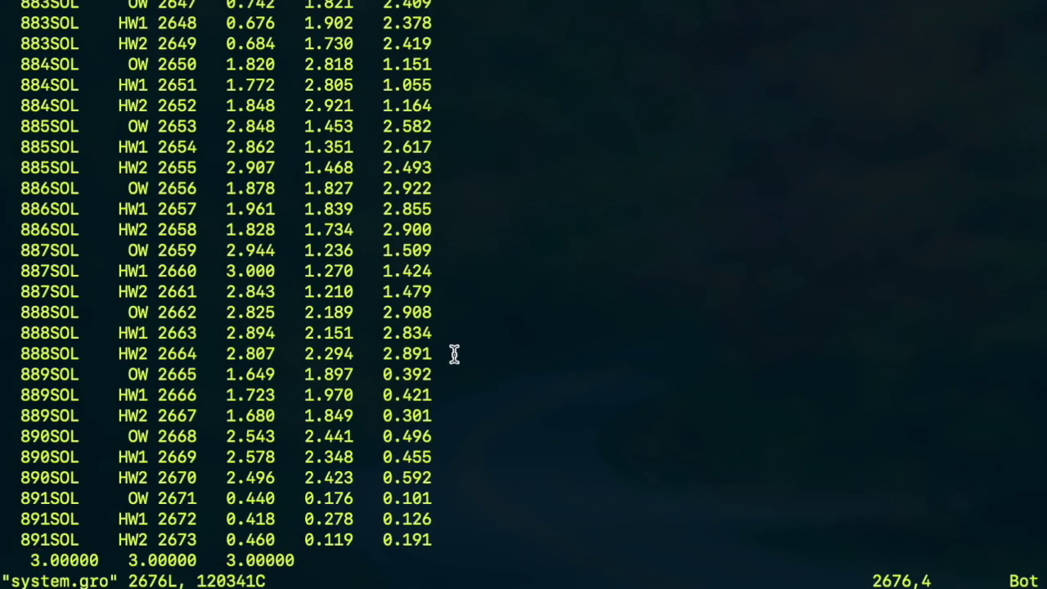
{"action": "scroll", "coordinate": [452, 354], "scroll_direction": "up", "scroll_amount": 20}
{"action": "scroll", "coordinate": [453, 352], "scroll_direction": "up", "scroll_amount": 20}
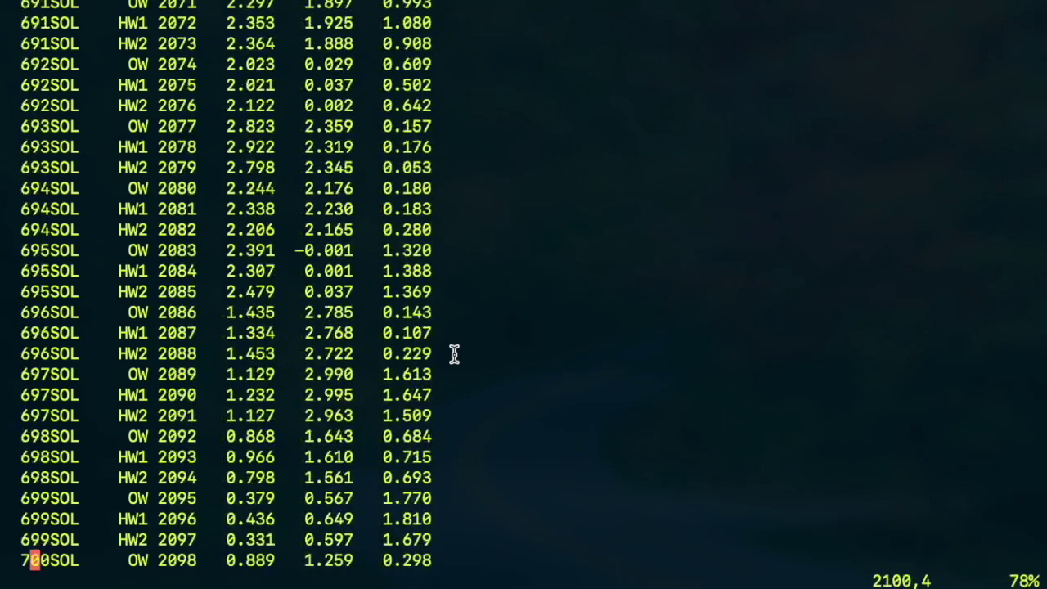
{"action": "scroll", "coordinate": [449, 349], "scroll_direction": "up", "scroll_amount": 3}
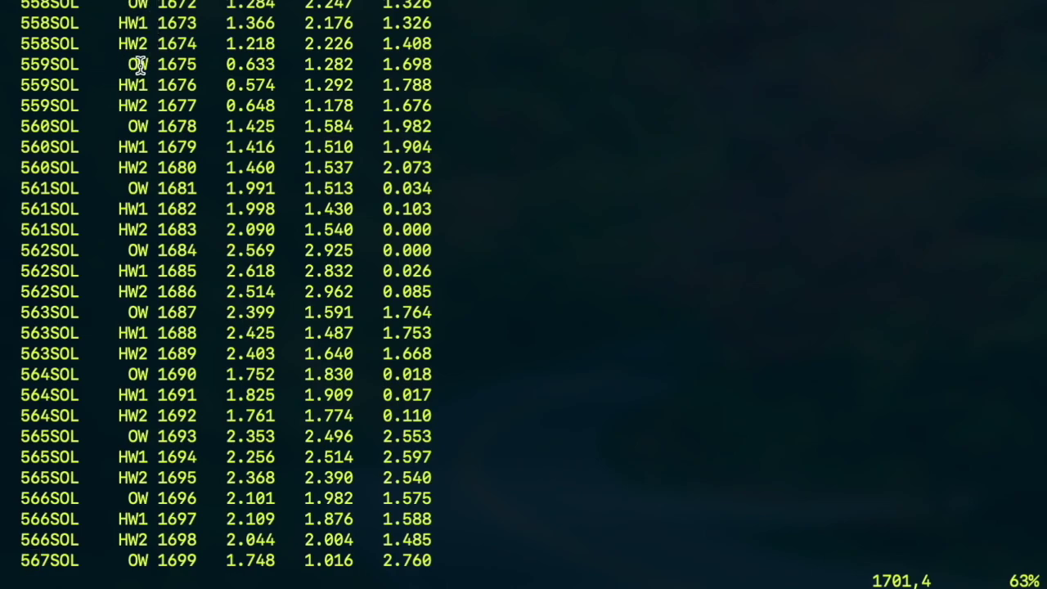
{"action": "left_click", "coordinate": [45, 23]}
{"action": "left_click", "coordinate": [55, 23]}
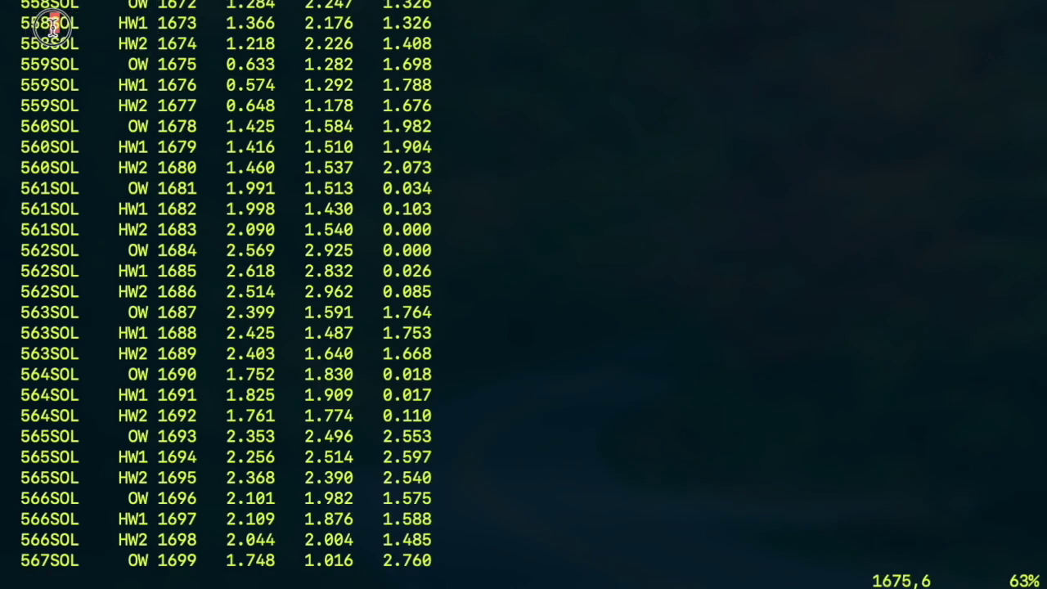
{"action": "left_click", "coordinate": [74, 24]}
- Run gmx_mpi grompp on minim.mdp, topol.top and system.gro to write em.tpr
{"action": "type", "text": ":q"}
{"action": "key", "text": "Return"}
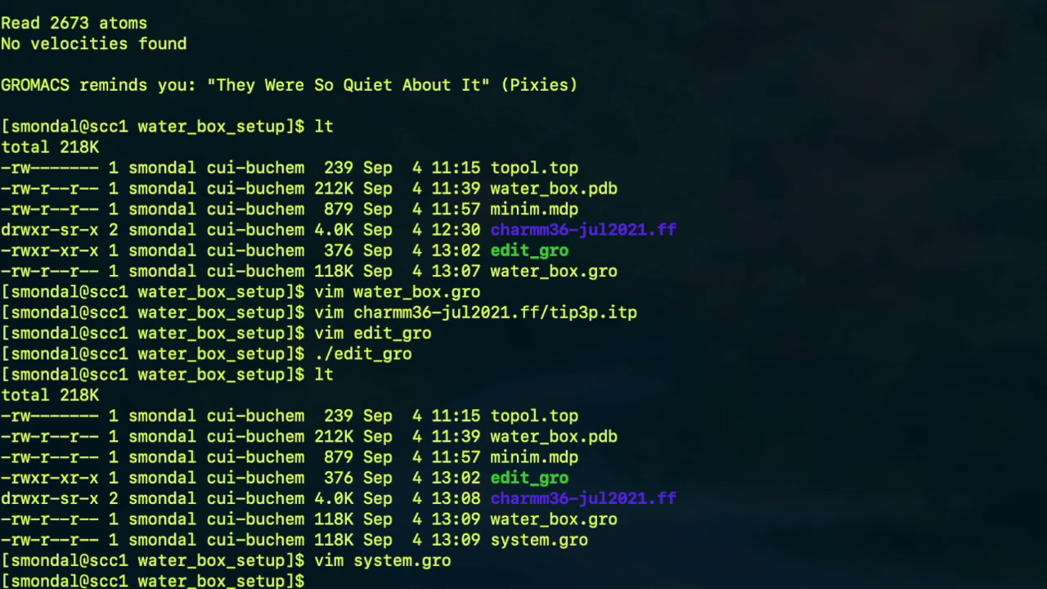
{"action": "type", "text": "gmx_mpi g"}
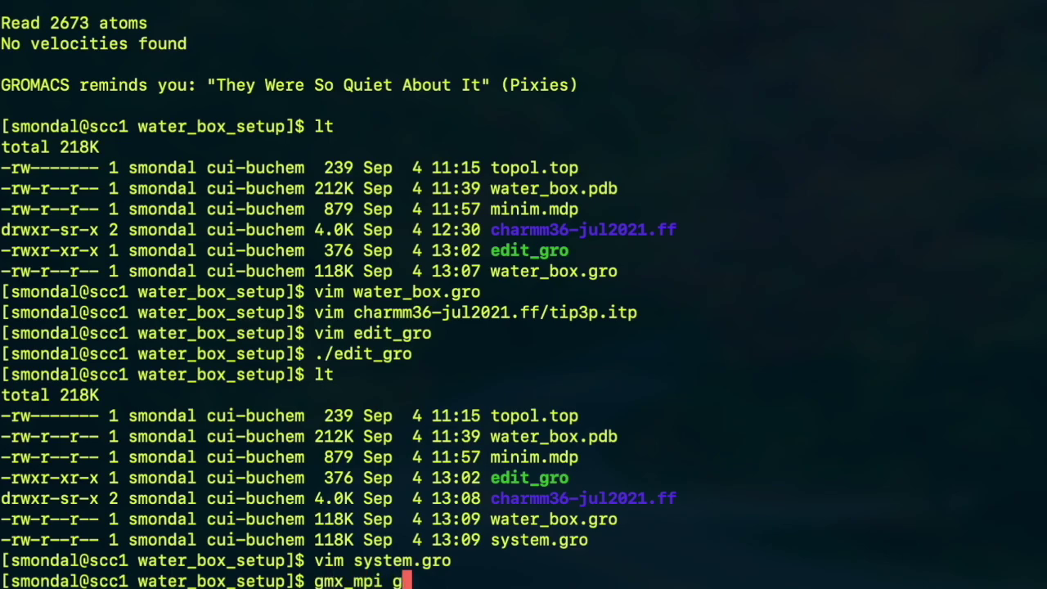
{"action": "type", "text": "rompp -f minim.mdp "}
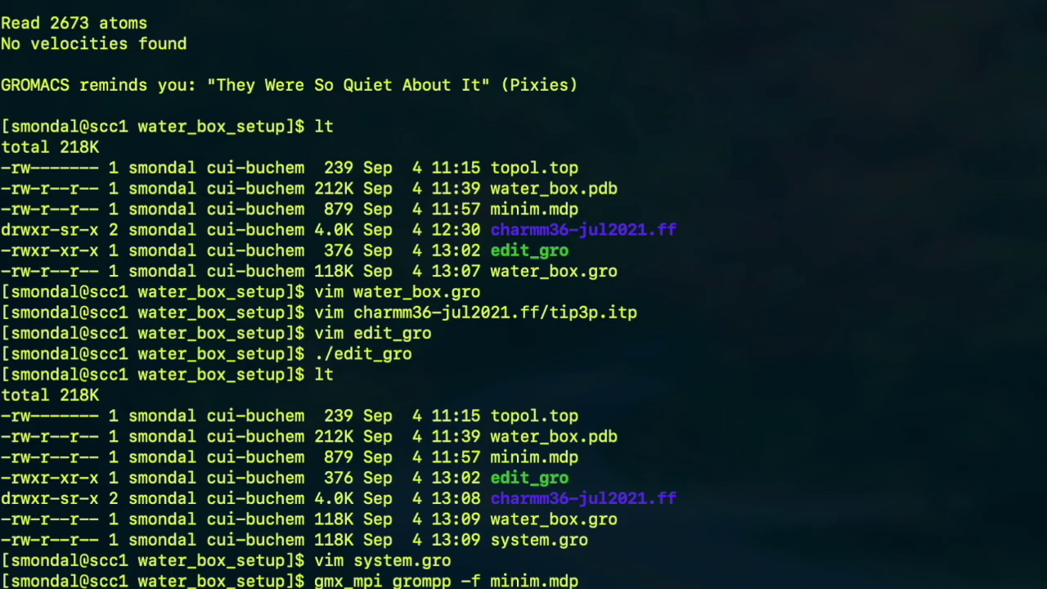
{"action": "type", "text": "-p top"}
{"action": "key", "text": "Tab"}
{"action": "type", "text": "-c "}
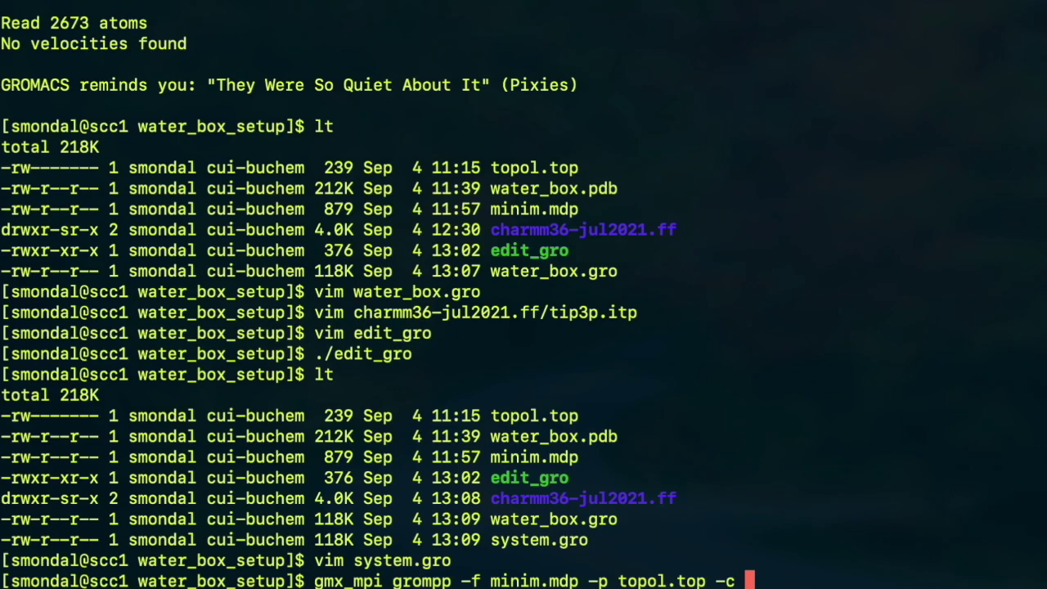
{"action": "type", "text": "s"}
{"action": "key", "text": "Tab"}
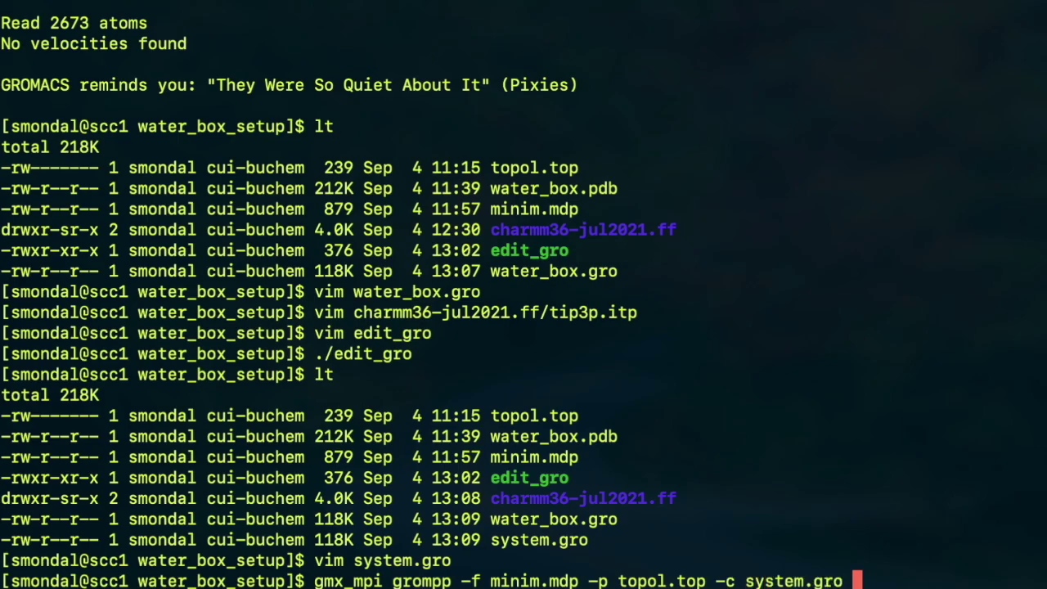
{"action": "type", "text": "-o em.tpr"}
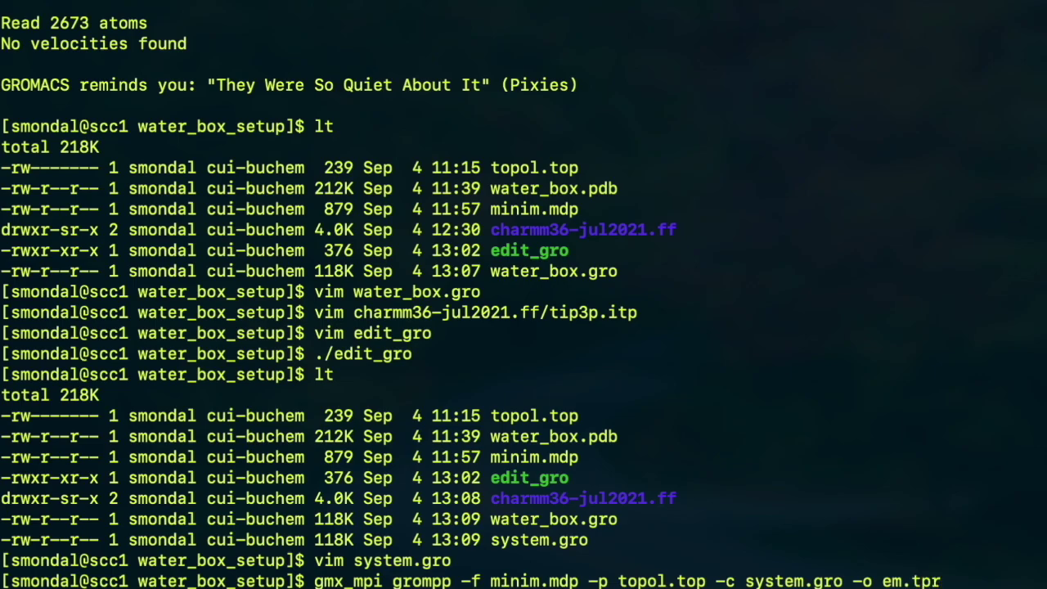
{"action": "key", "text": "Return"}
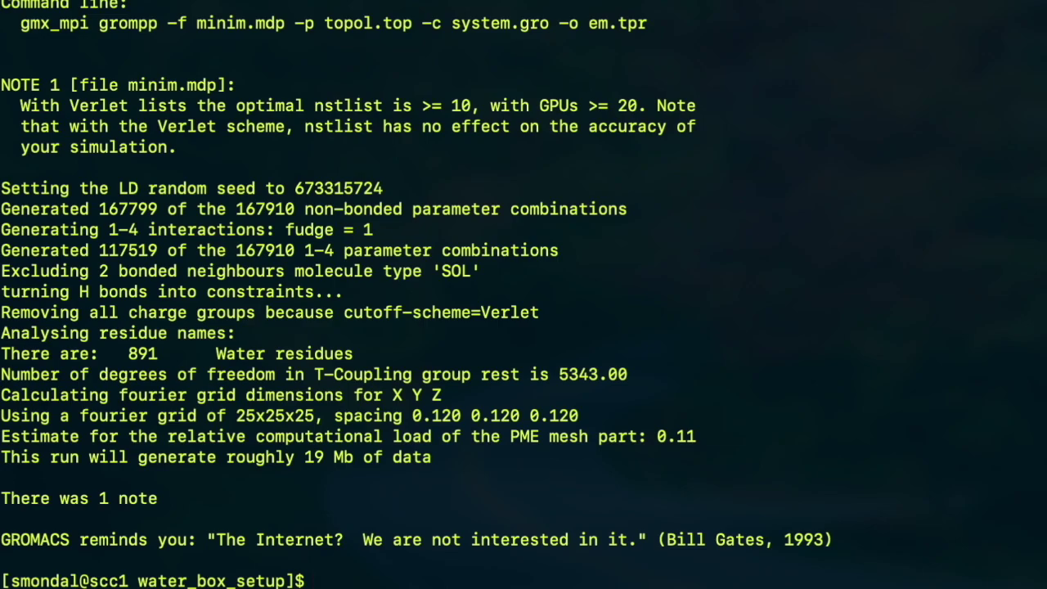
- List the folder and highlight the new em.tpr file
{"action": "type", "text": "lt"}
{"action": "key", "text": "Return"}
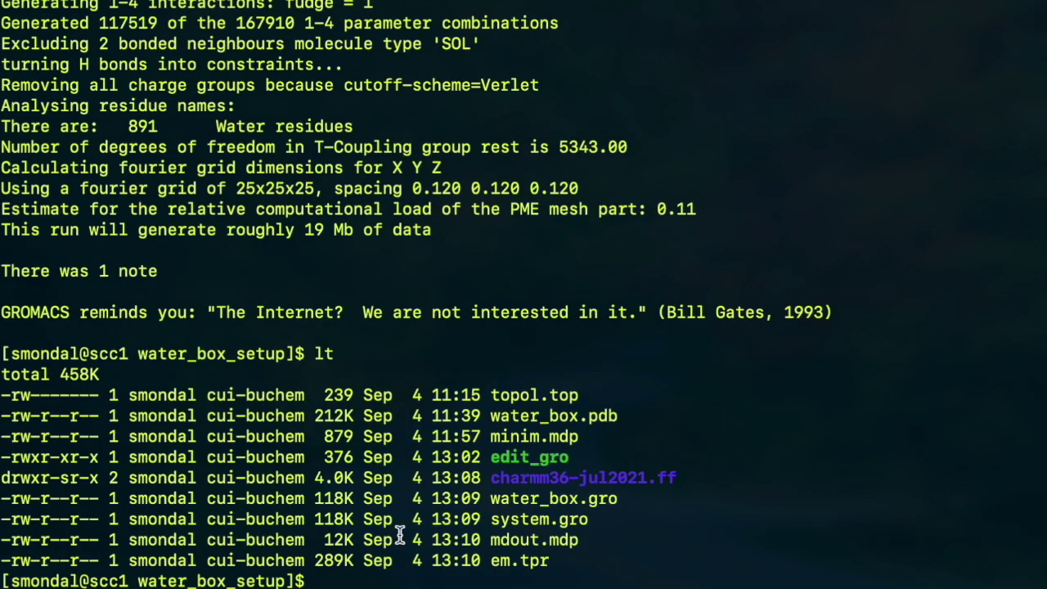
{"action": "left_click_drag", "start_coordinate": [551, 568], "coordinate": [498, 560]}
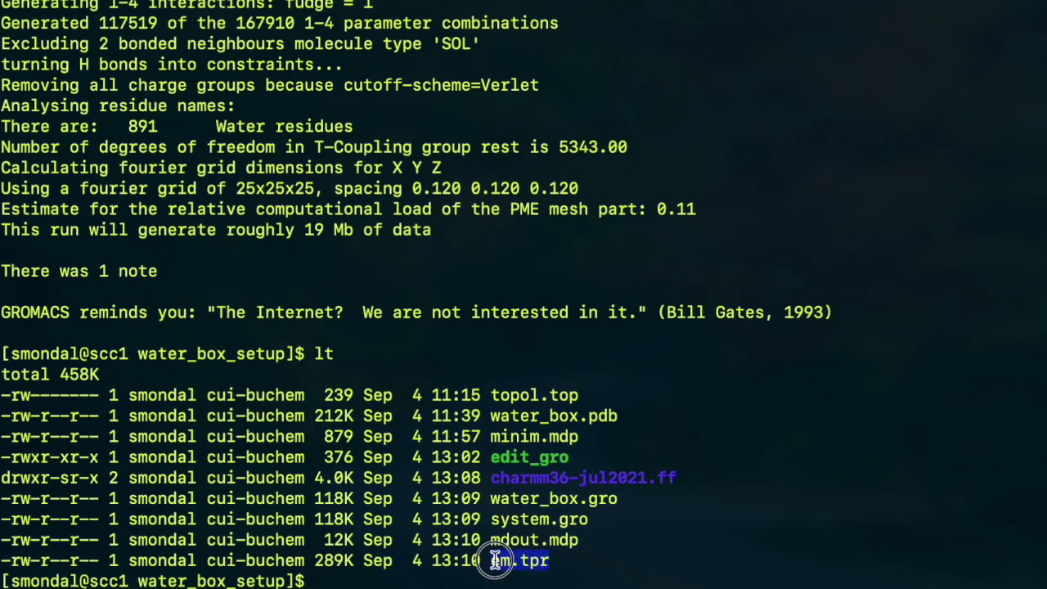
{"action": "left_click", "coordinate": [578, 560]}
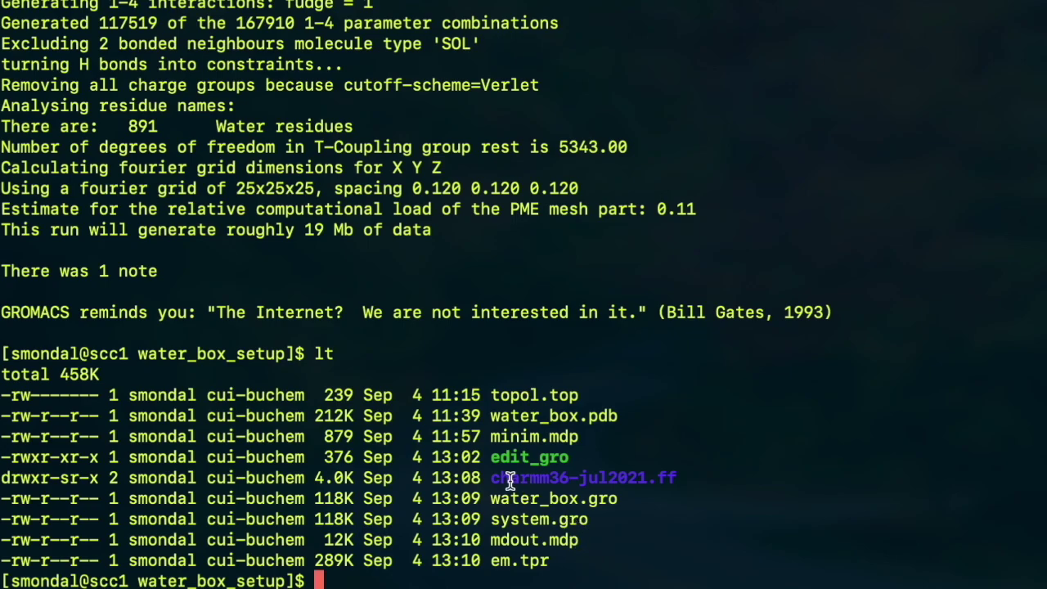
{"action": "type", "text": "vim min"}
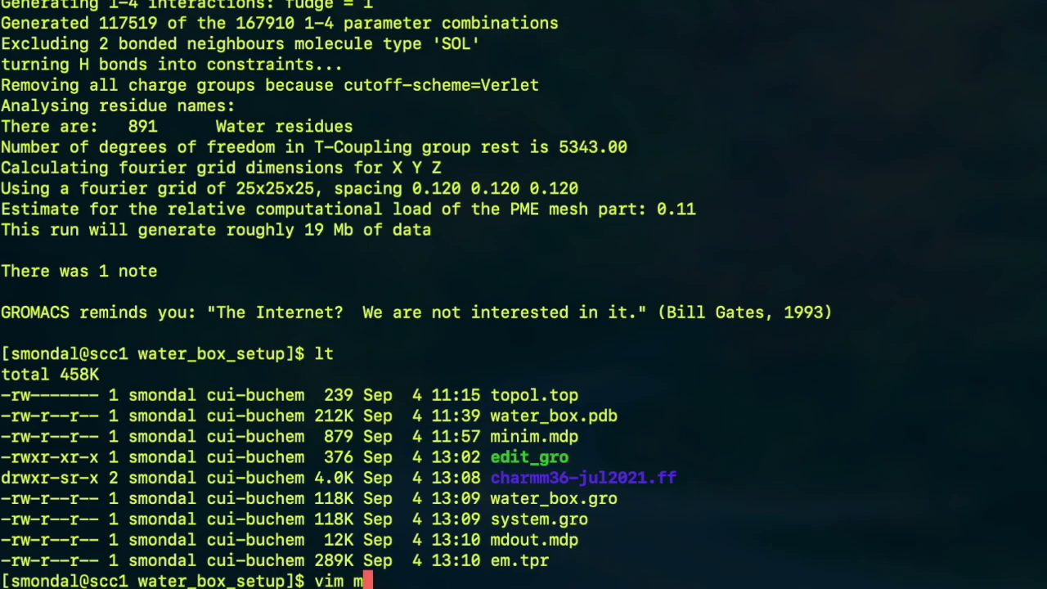
{"action": "key", "text": "Tab"}
{"action": "key", "text": "Return"}
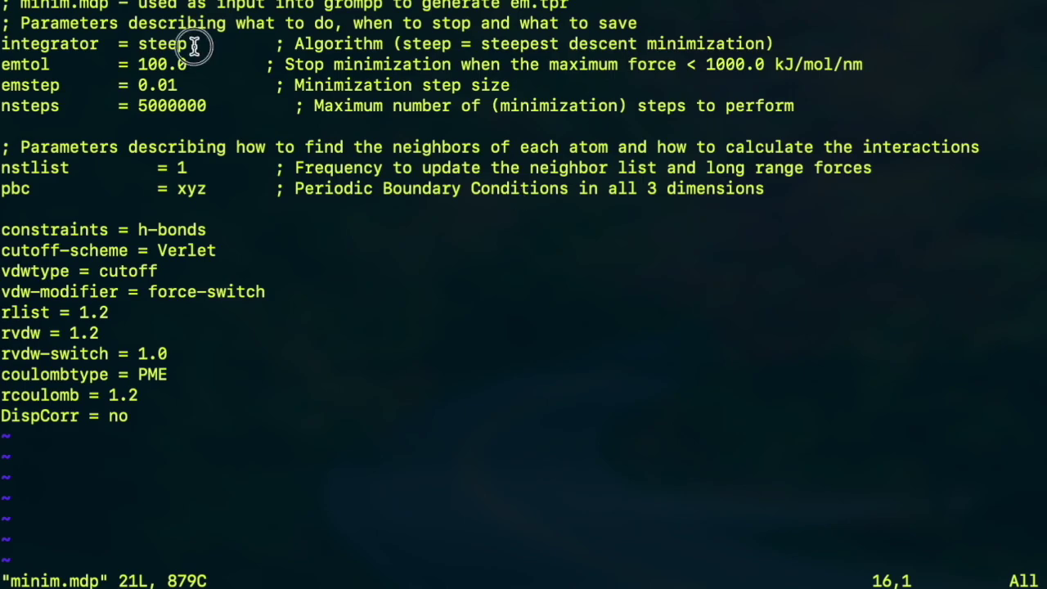
{"action": "left_click", "coordinate": [162, 44]}
{"action": "left_click", "coordinate": [143, 45]}
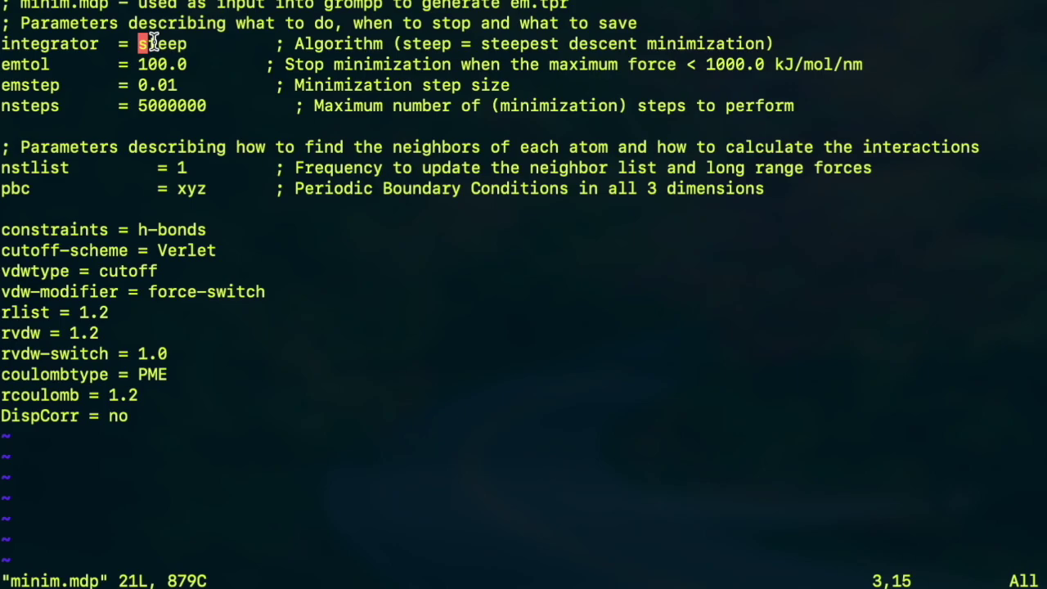
{"action": "left_click", "coordinate": [169, 108]}
{"action": "left_click", "coordinate": [191, 107]}
{"action": "type", "text": ":q"}
{"action": "key", "text": "Return"}
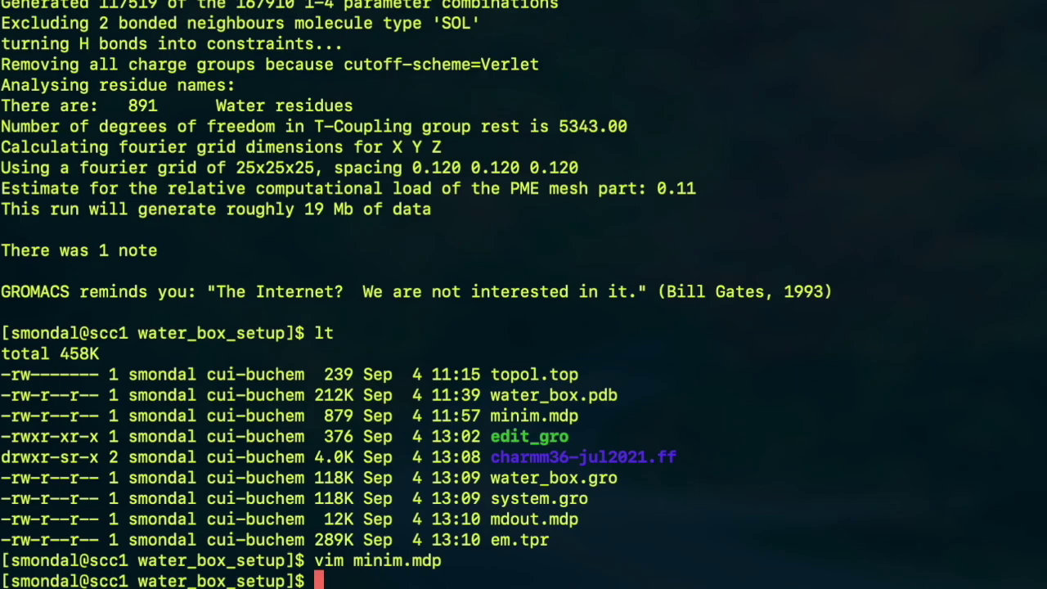
- Run gmx_mpi mdrun -deffnm em -v and highlight the final step once Fmax < 100 converges
{"action": "type", "text": "gmx_"}
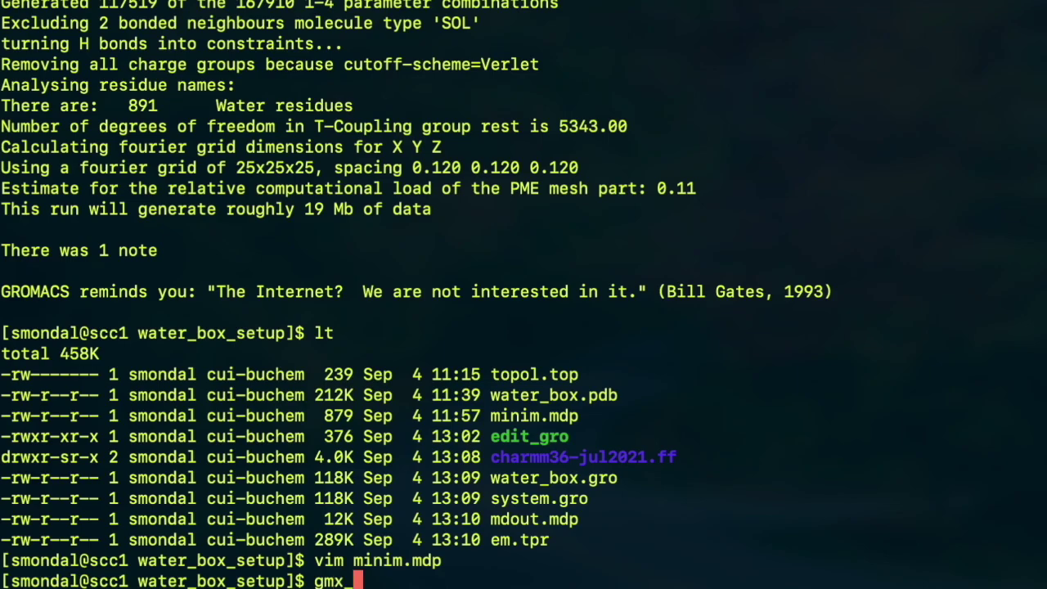
{"action": "type", "text": "mpi"}
{"action": "type", "text": "md"}
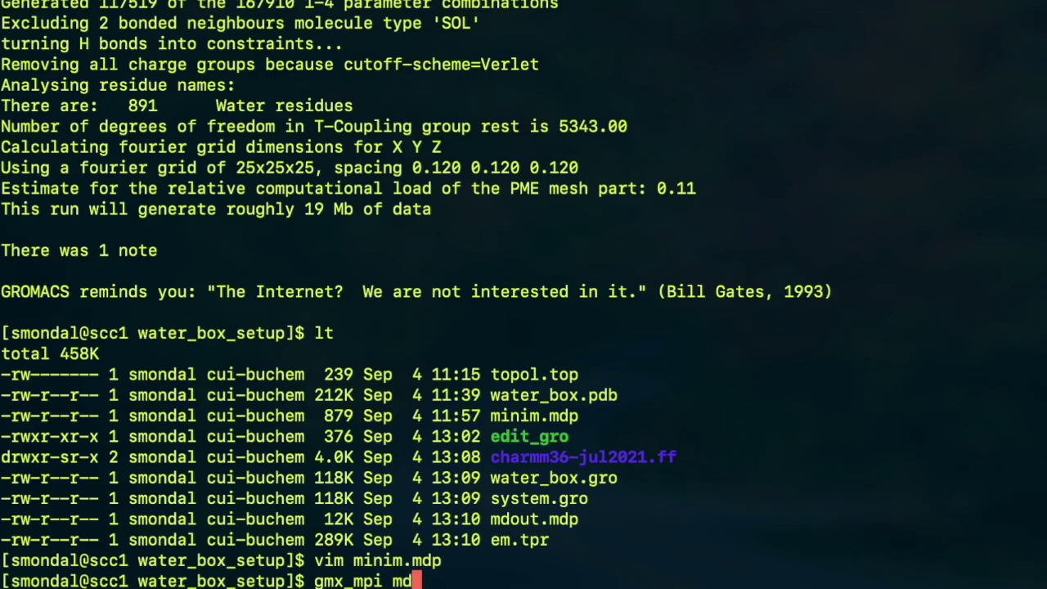
{"action": "type", "text": "run "}
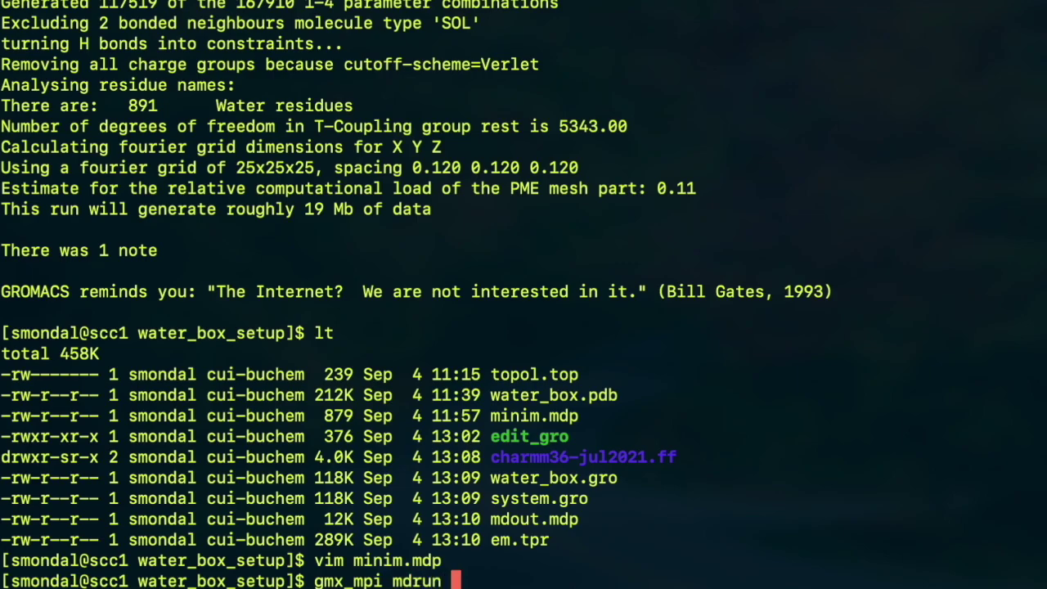
{"action": "type", "text": "-deffn"}
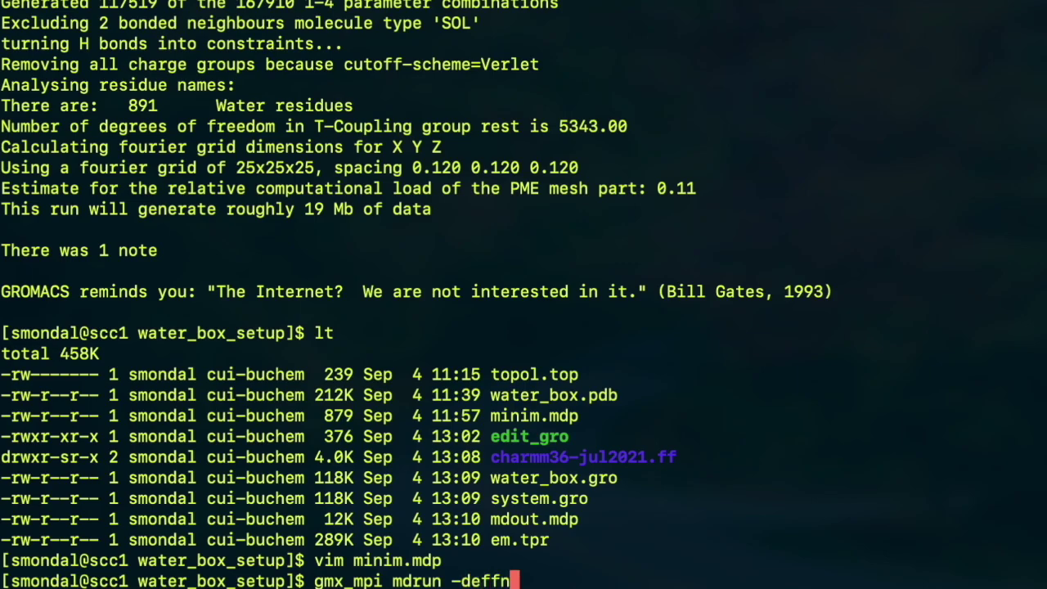
{"action": "type", "text": "m em "}
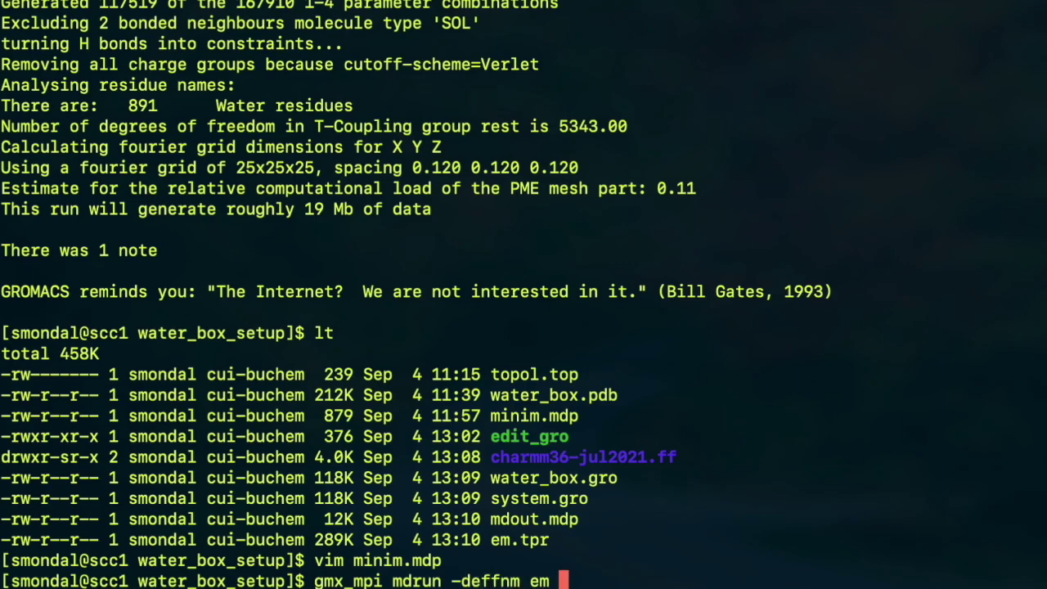
{"action": "type", "text": "-v"}
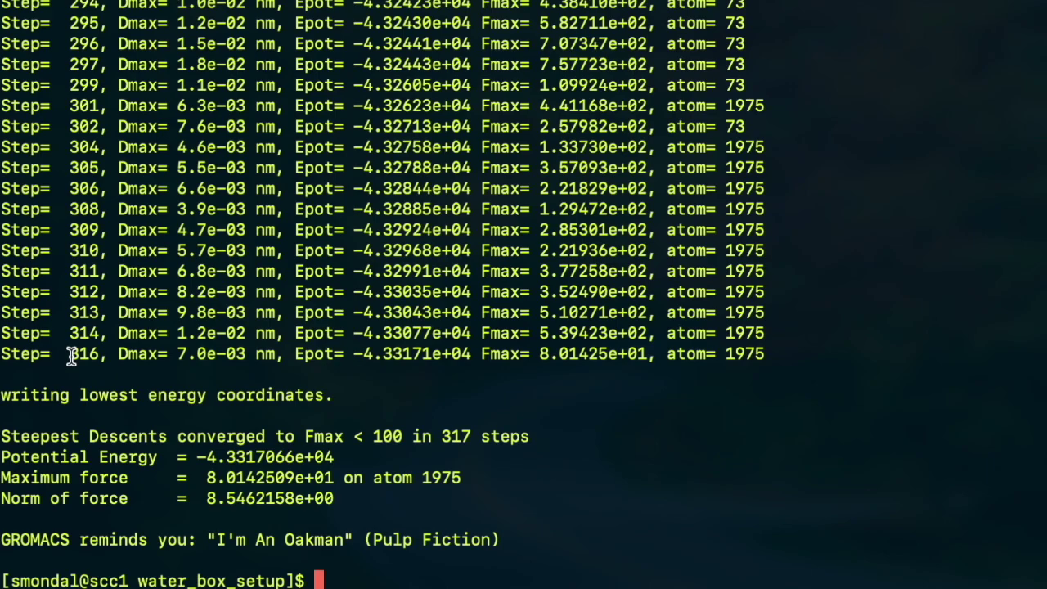
{"action": "left_click_drag", "start_coordinate": [71, 358], "coordinate": [95, 357]}
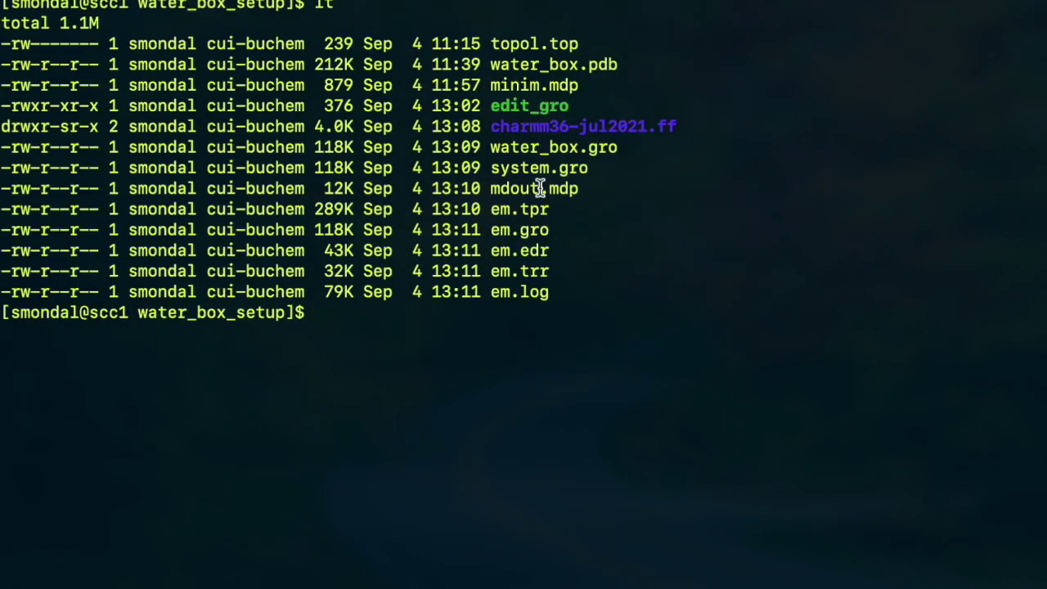
- Highlight em.gro in the listing, then view its 2676 lines of minimized water coordinates in vim and quit
{"action": "left_click", "coordinate": [495, 229]}
{"action": "left_click_drag", "start_coordinate": [495, 229], "coordinate": [553, 234]}
{"action": "type", "text": "vim em.gro"}
{"action": "key", "text": "Return"}
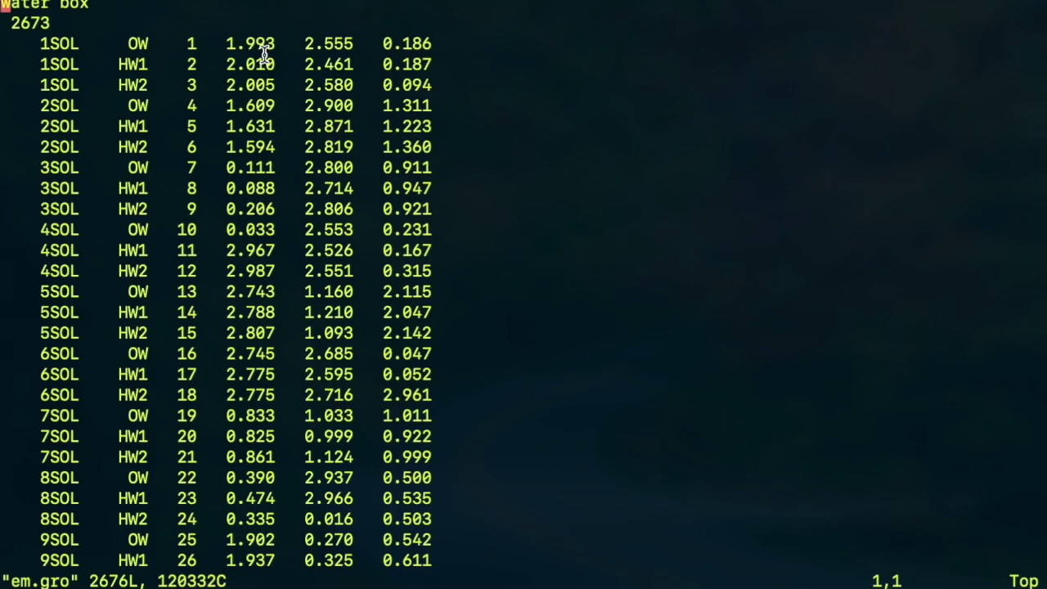
{"action": "type", "text": ":q"}
{"action": "key", "text": "Return"}
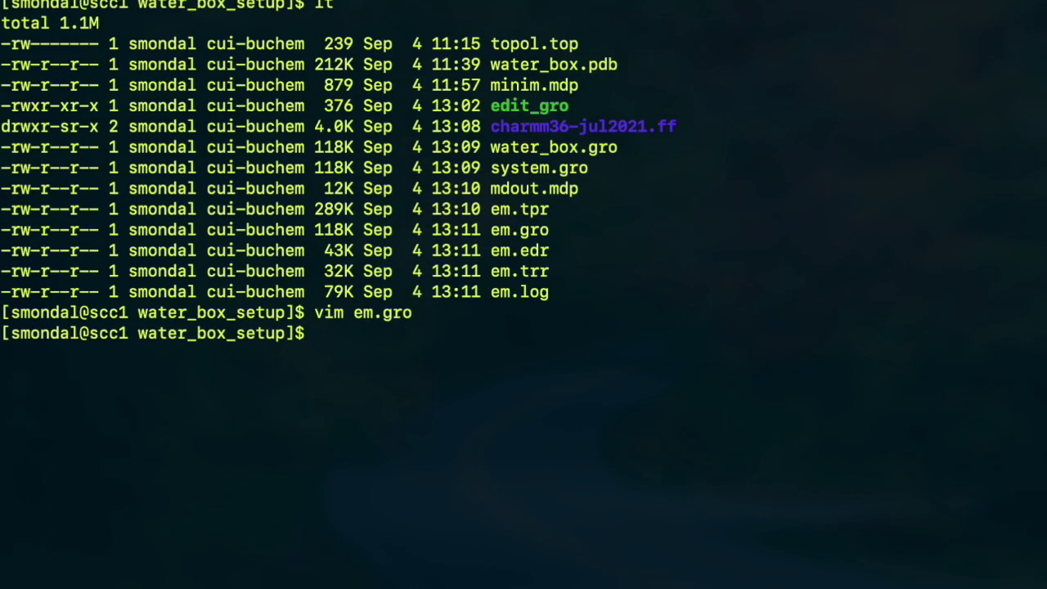